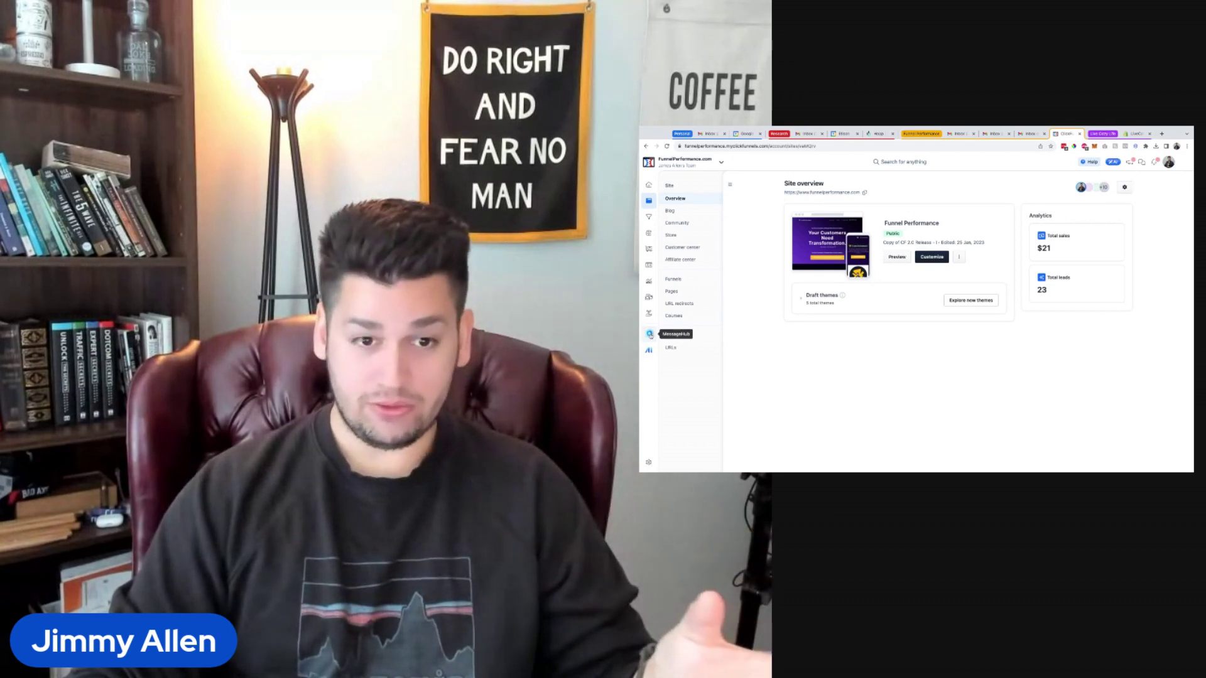
# Open MessageHub for the site and choose the FunnelPerformance.com team address as the default sender.
pyautogui.click(649, 334)
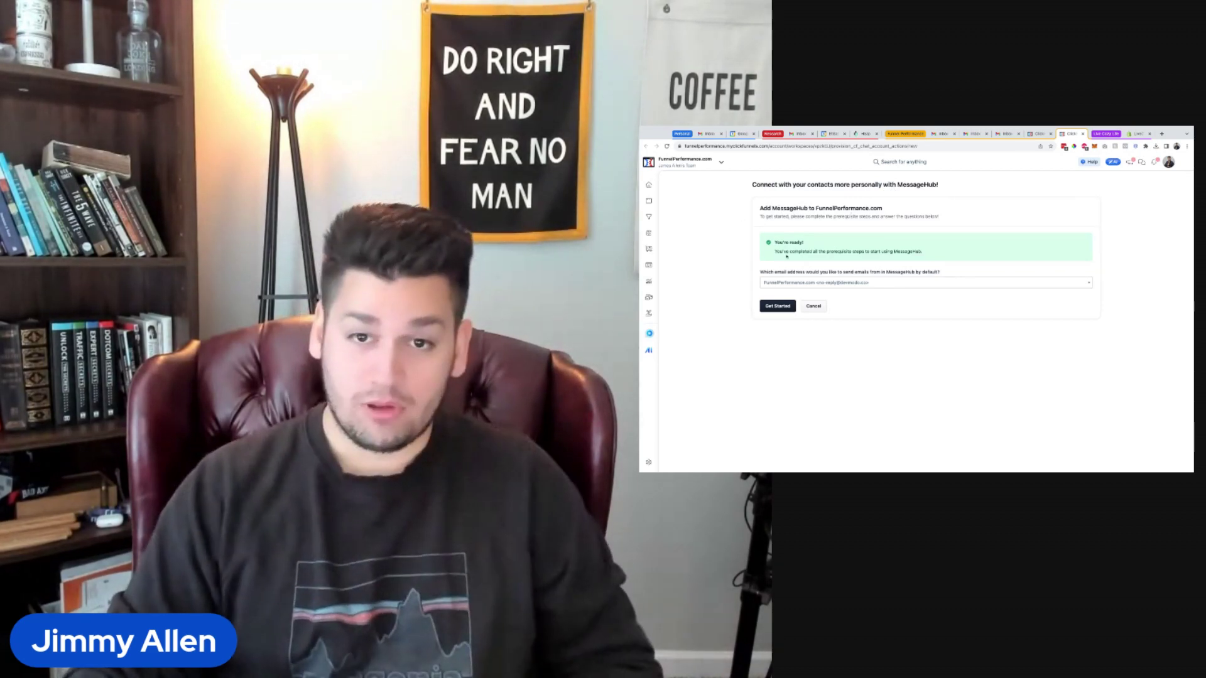
pyautogui.click(822, 283)
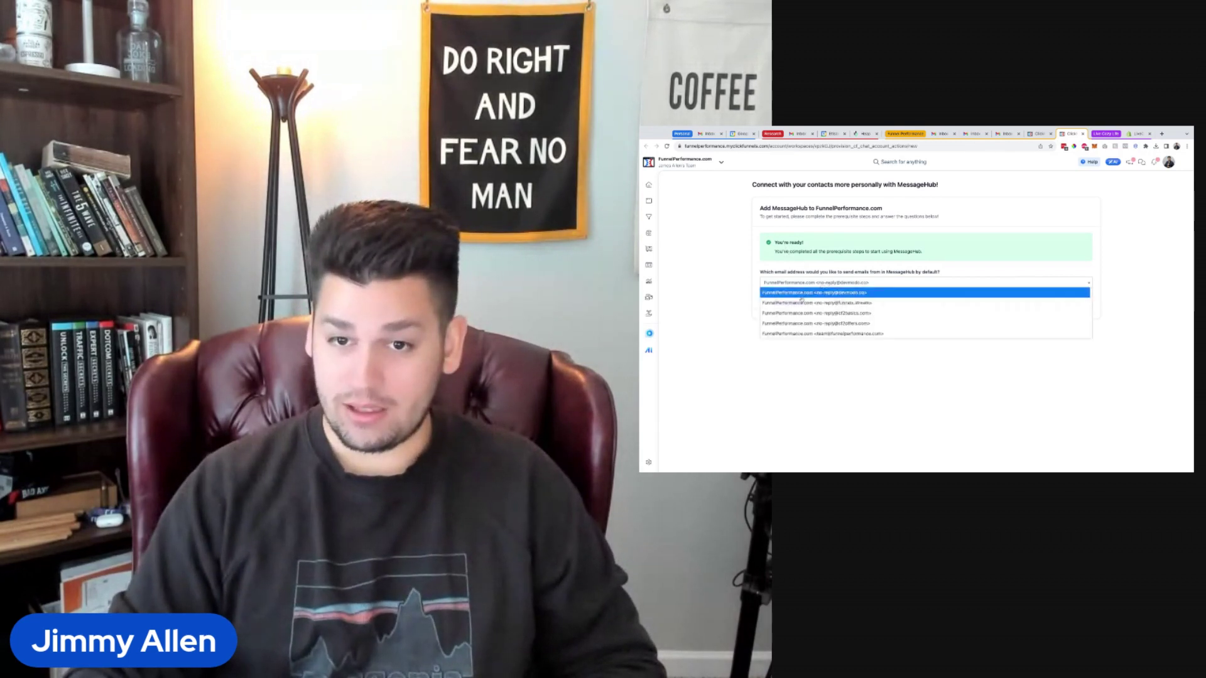
pyautogui.click(816, 333)
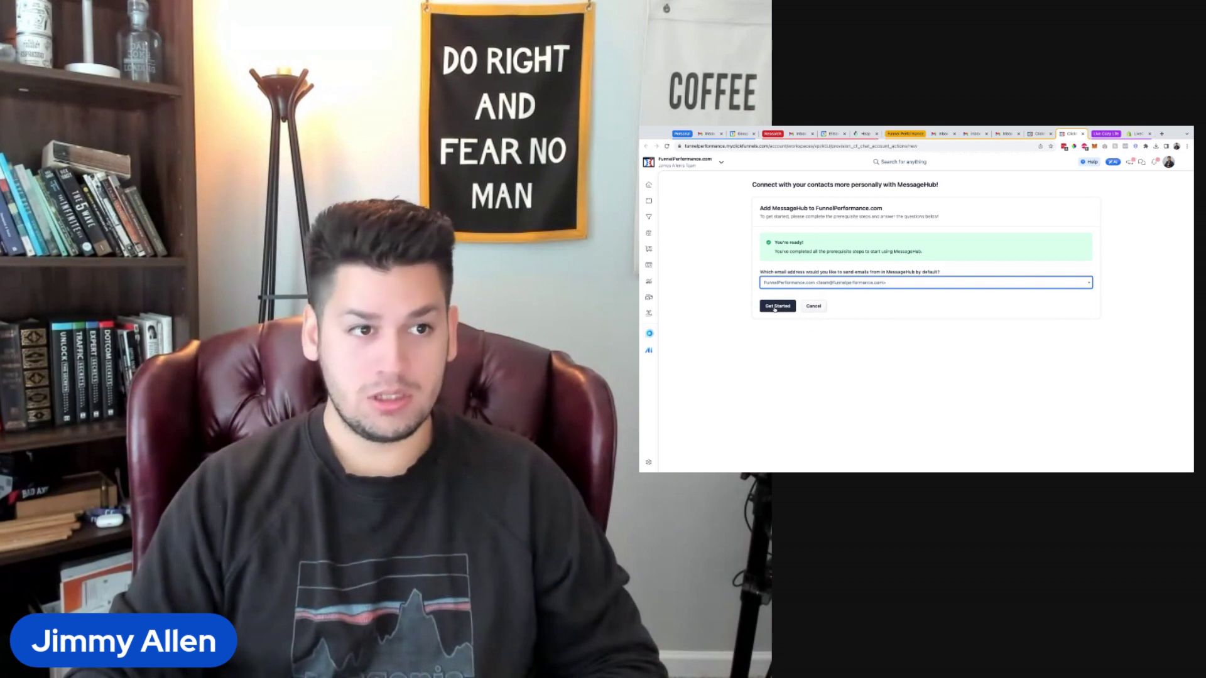
# Start the MessageHub setup and dismiss the account-created notification while syncing runs.
pyautogui.click(776, 306)
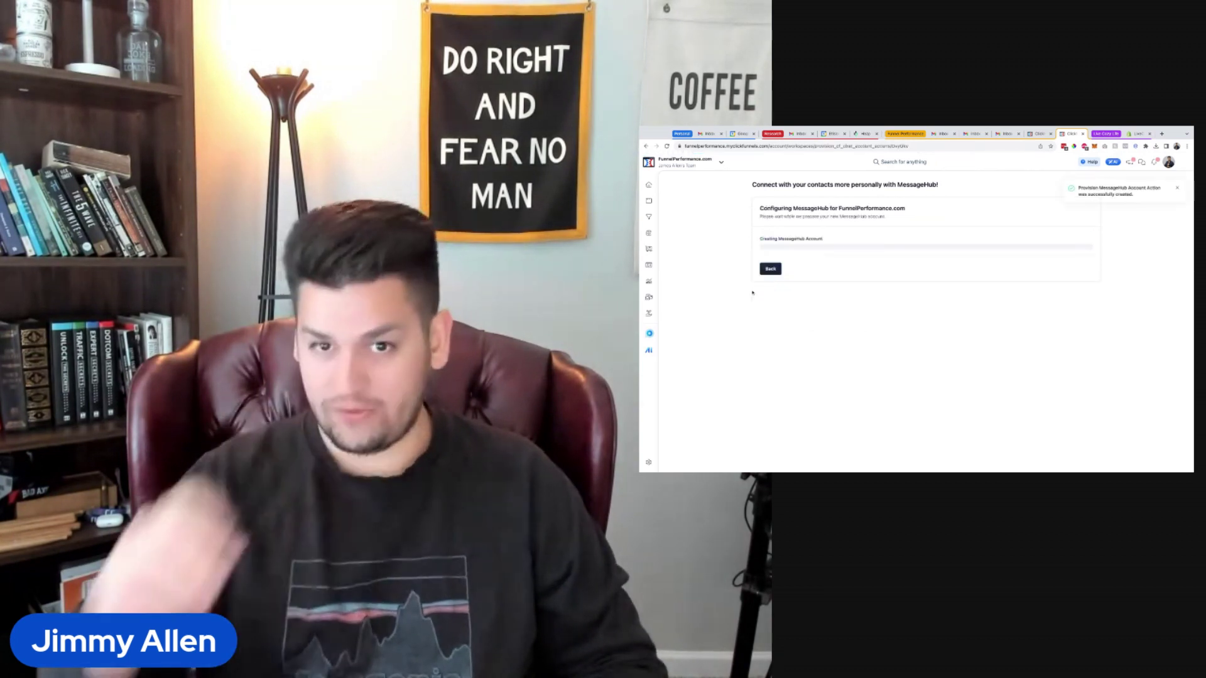
pyautogui.click(1176, 190)
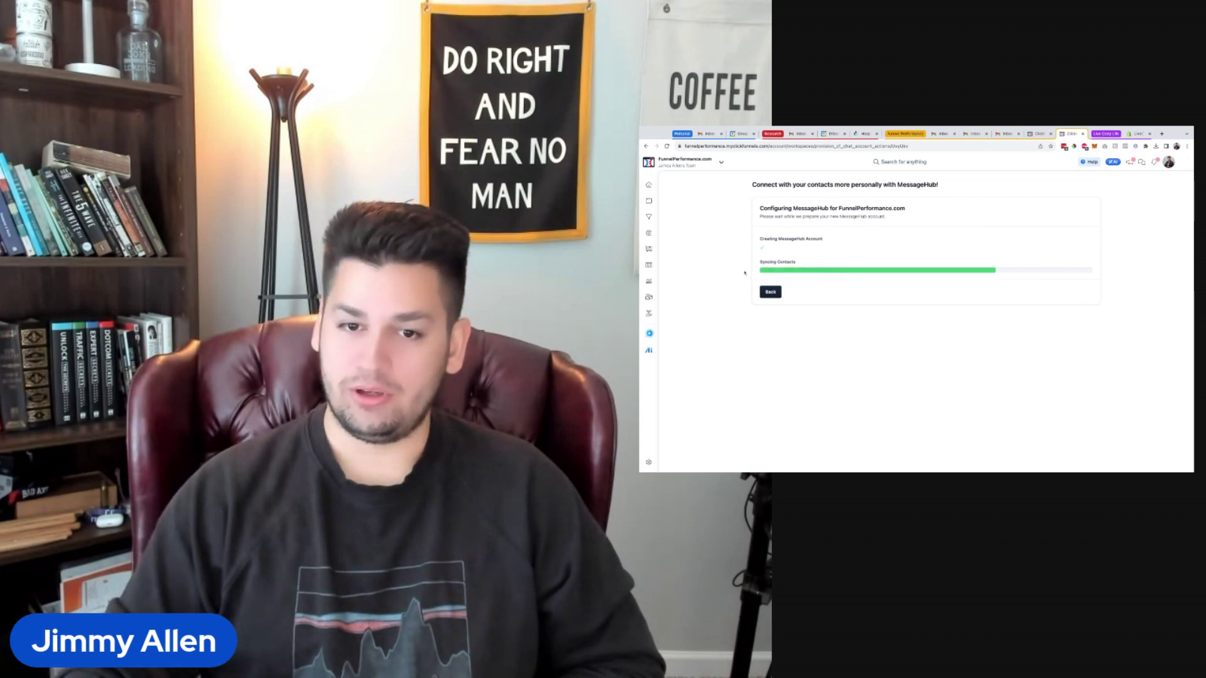
# Review the DevTools Console for errors from the stalled setup, then close DevTools.
pyautogui.press('super+alt+i')
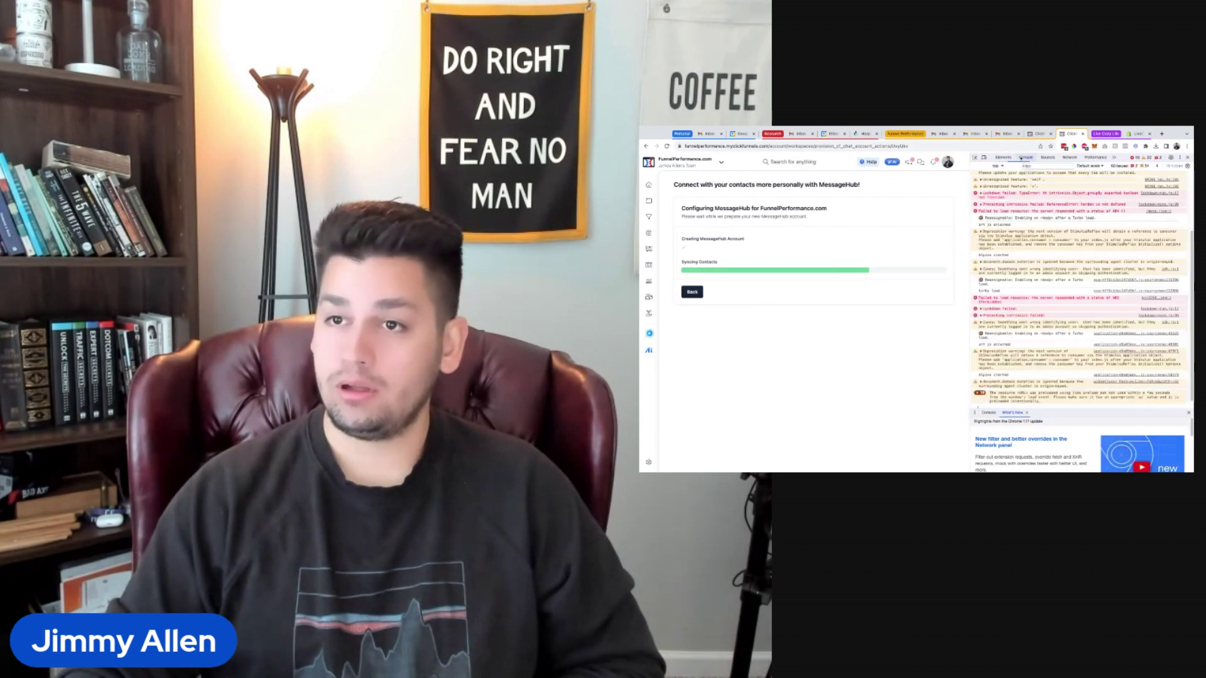
pyautogui.click(1025, 157)
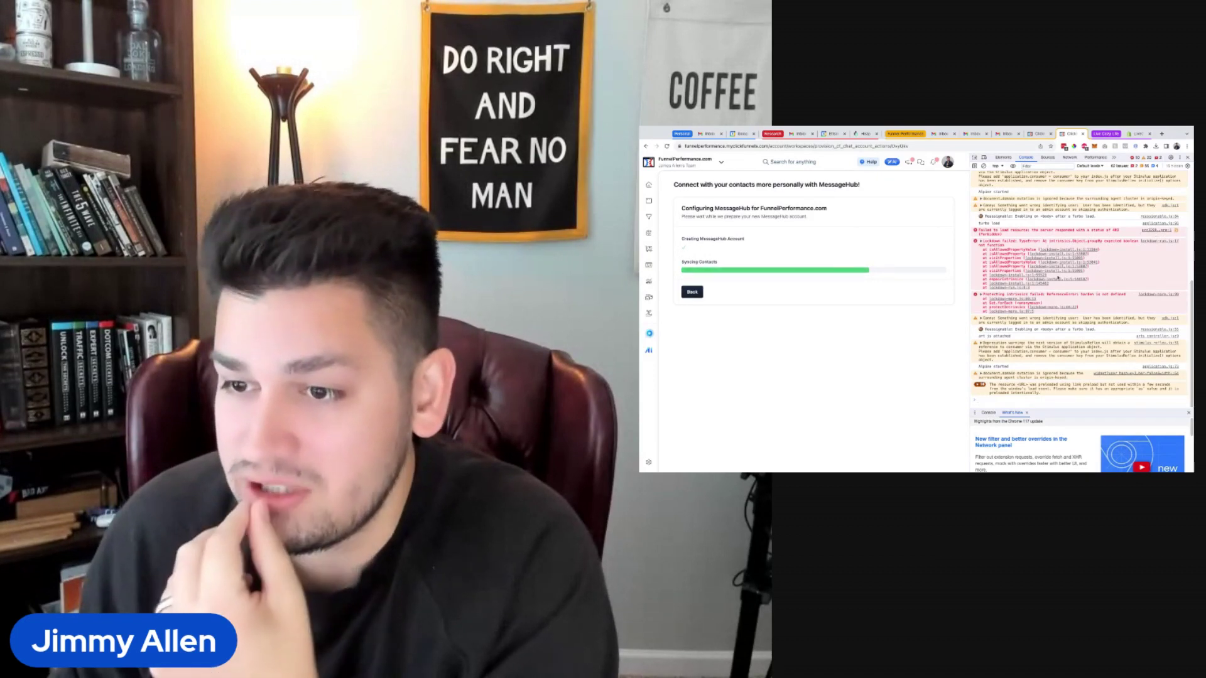
pyautogui.scroll(1, 1047, 261)
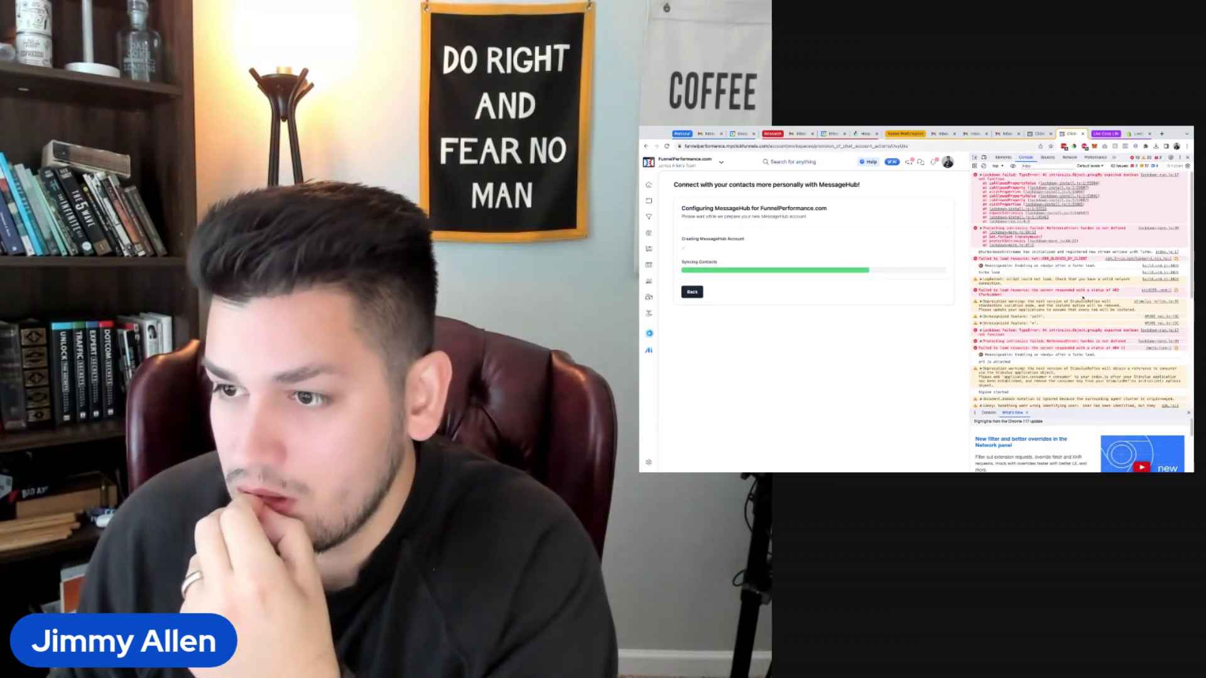
pyautogui.scroll(-1, 1077, 336)
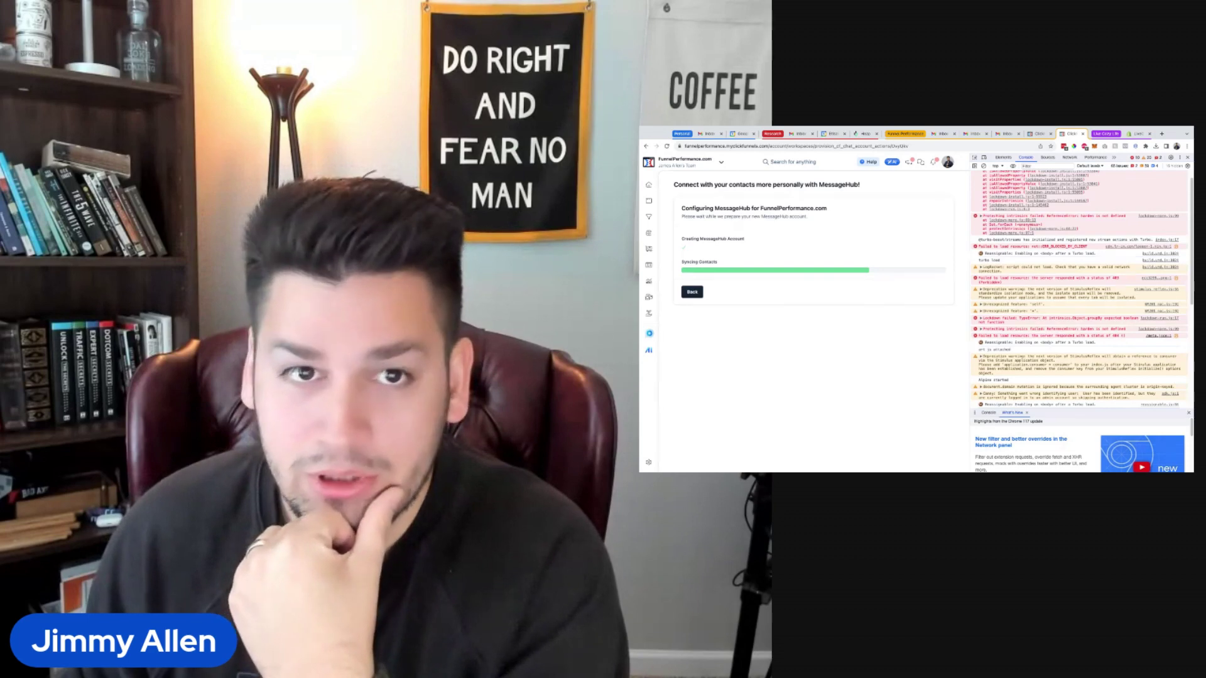
pyautogui.press('super+alt+i')
# Reload the setup page and go into the MessageHub dashboard.
pyautogui.click(667, 146)
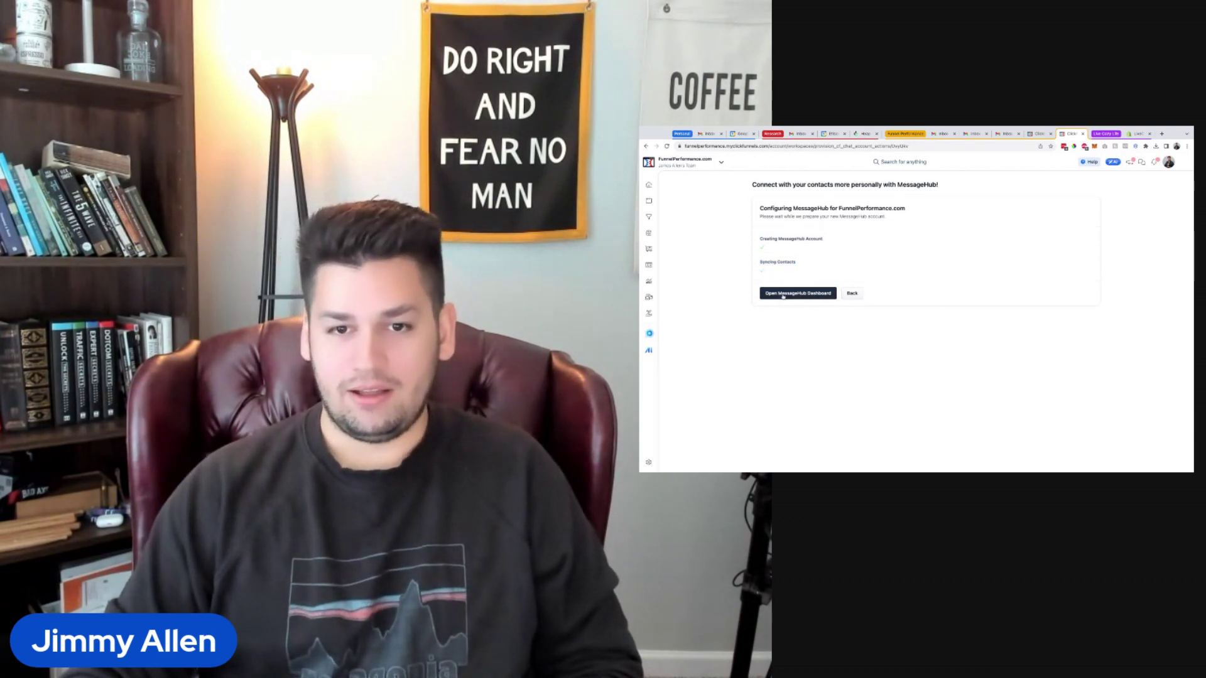
pyautogui.click(782, 295)
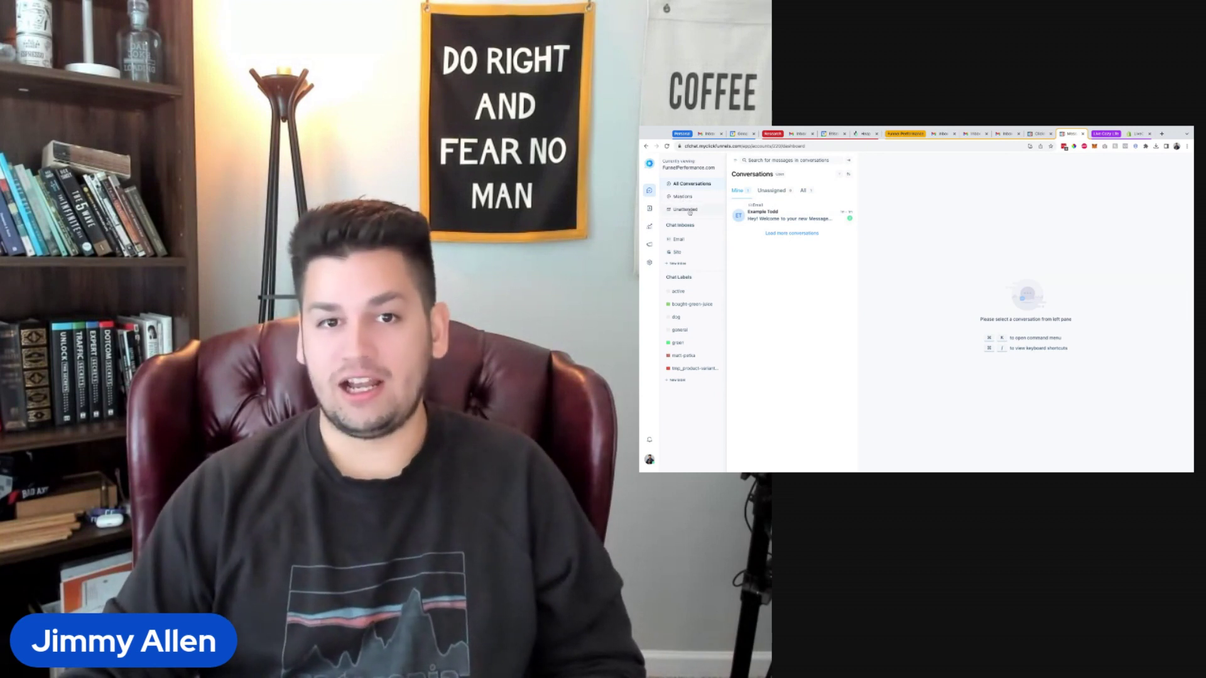
# Look over the profile menu's status options, then open the chat account settings.
pyautogui.click(650, 459)
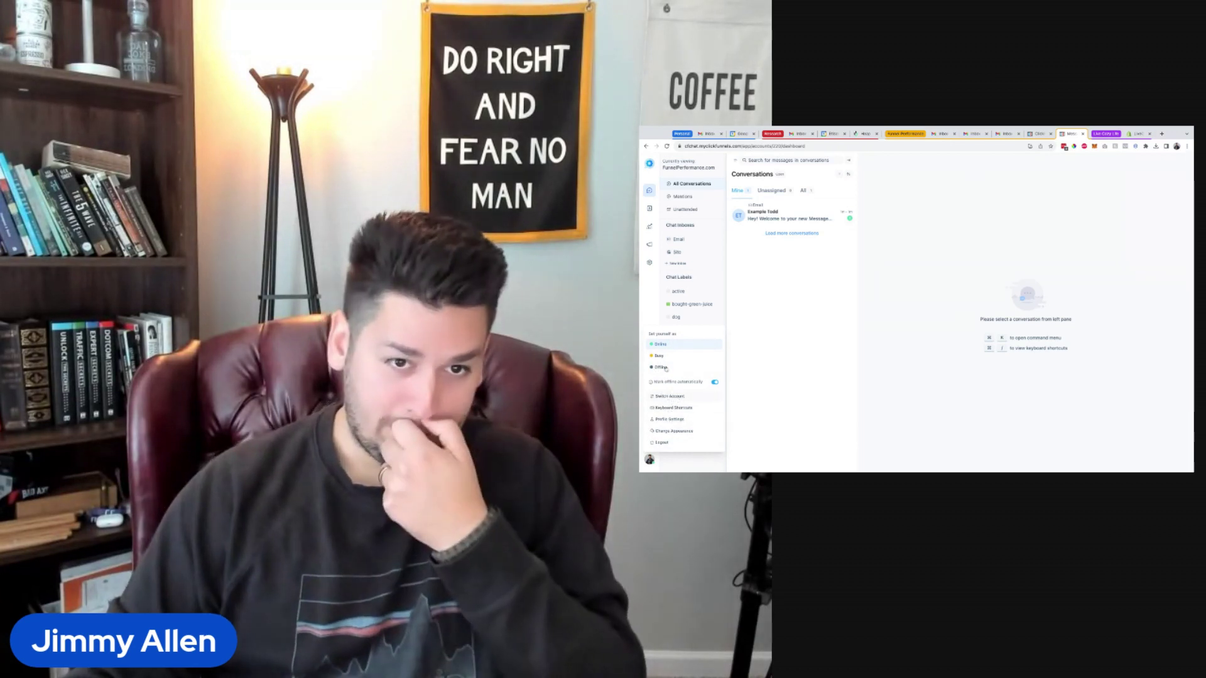
pyautogui.click(649, 263)
pyautogui.click(649, 263)
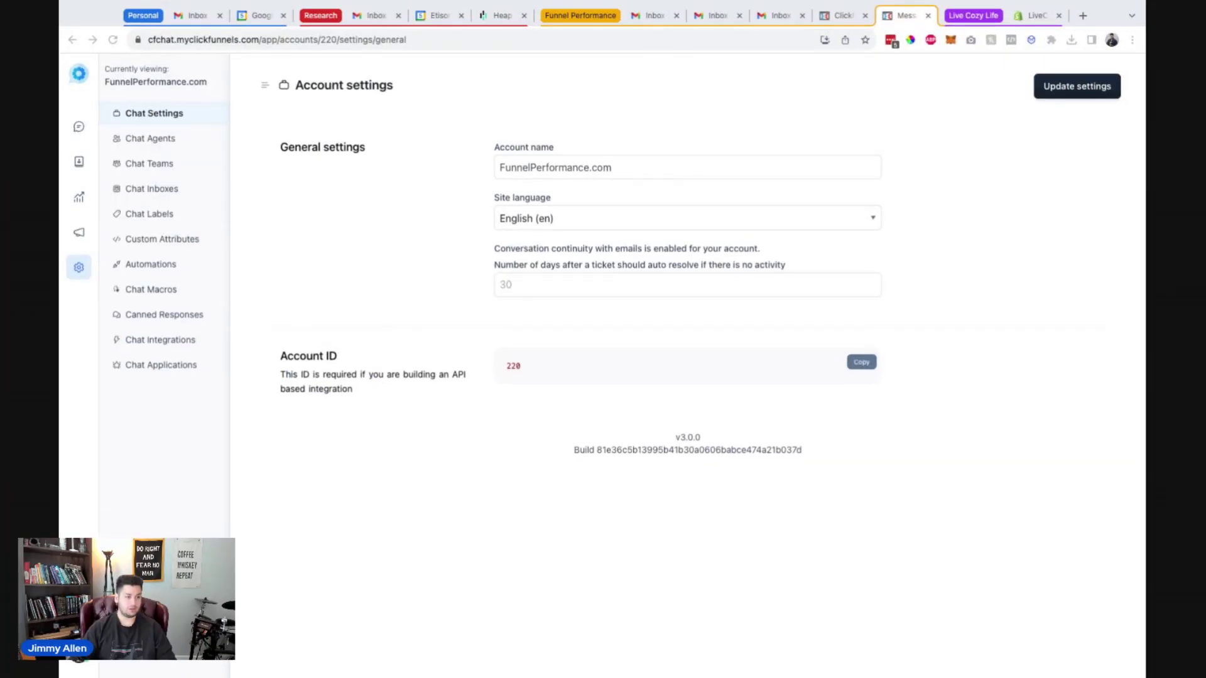
# Leave account settings and return to the Conversations list.
pyautogui.click(234, 196)
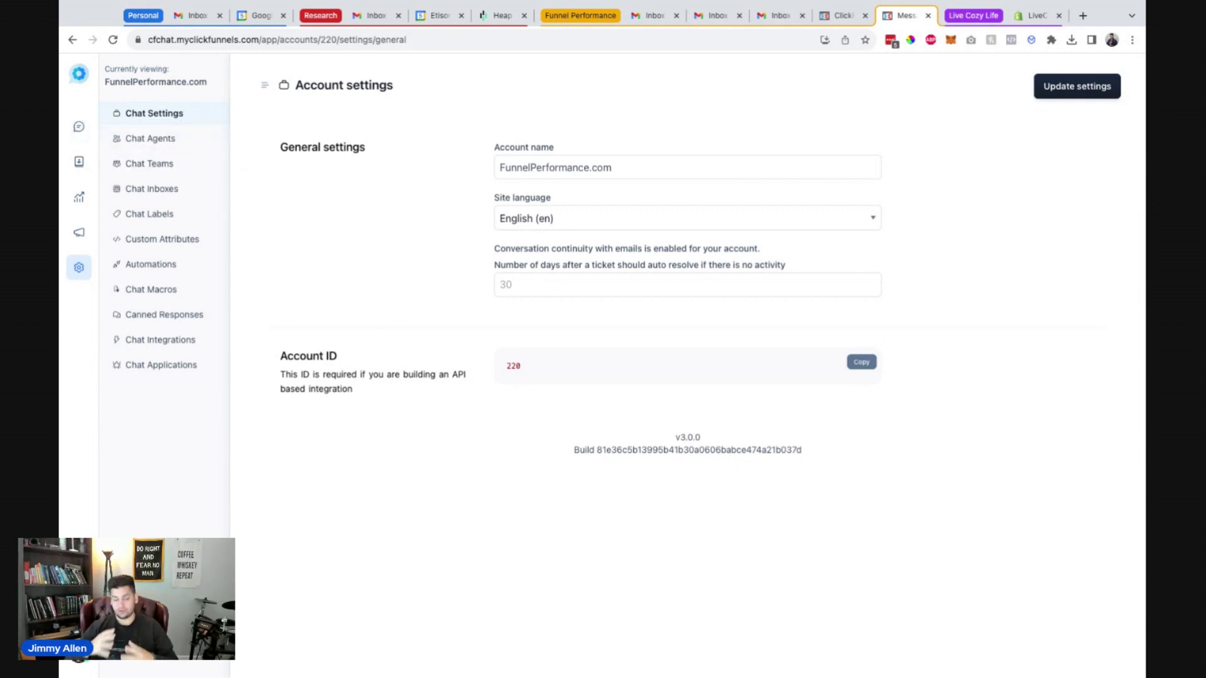
pyautogui.click(78, 126)
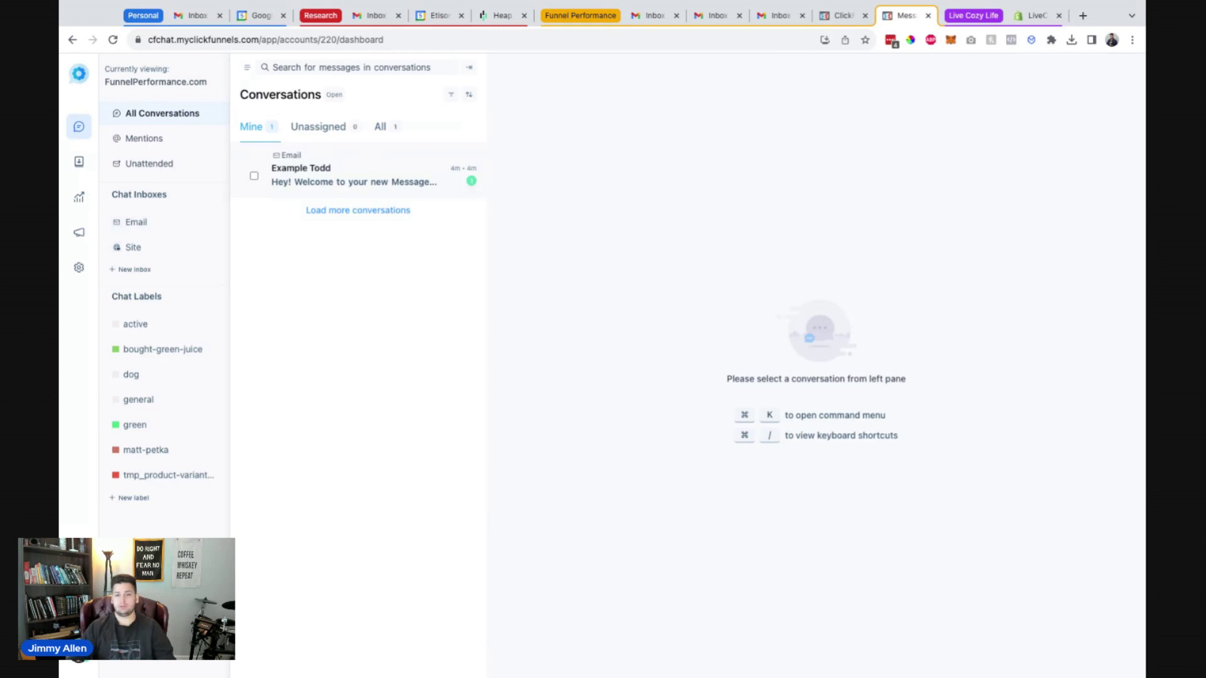
pyautogui.click(347, 182)
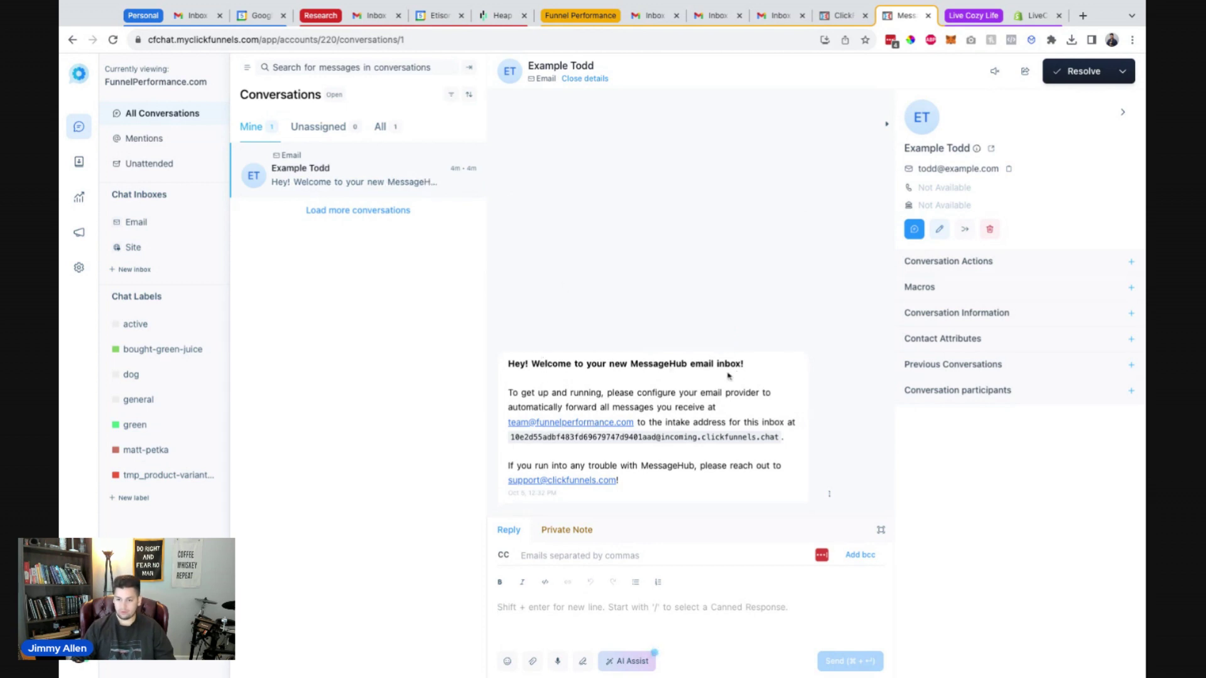
pyautogui.doubleClick(779, 439)
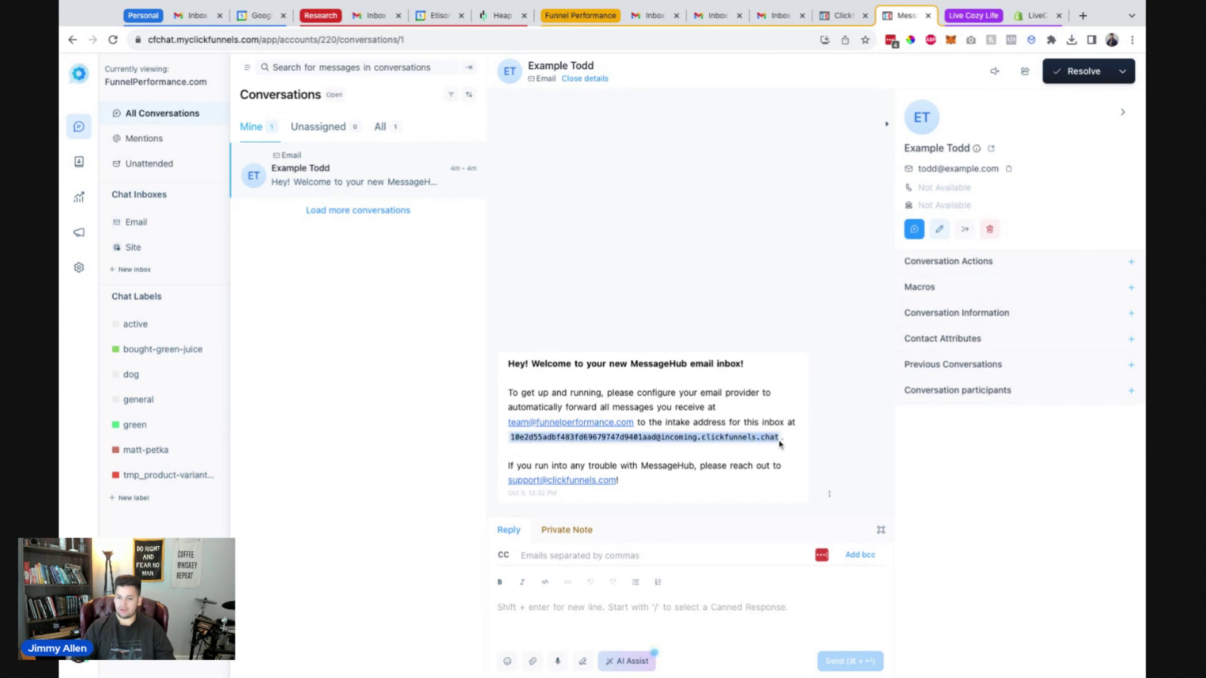
pyautogui.click(667, 439)
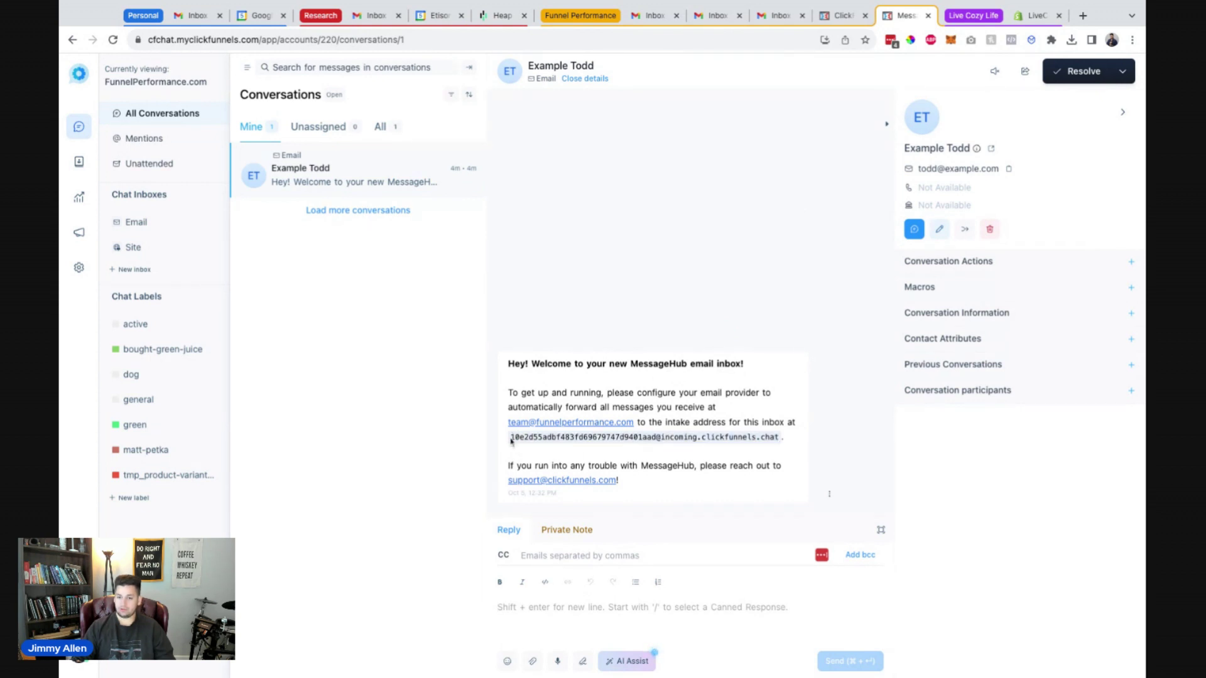
pyautogui.moveTo(511, 441); pyautogui.dragTo(782, 443)
pyautogui.click(785, 443)
pyautogui.moveTo(777, 440); pyautogui.dragTo(502, 443)
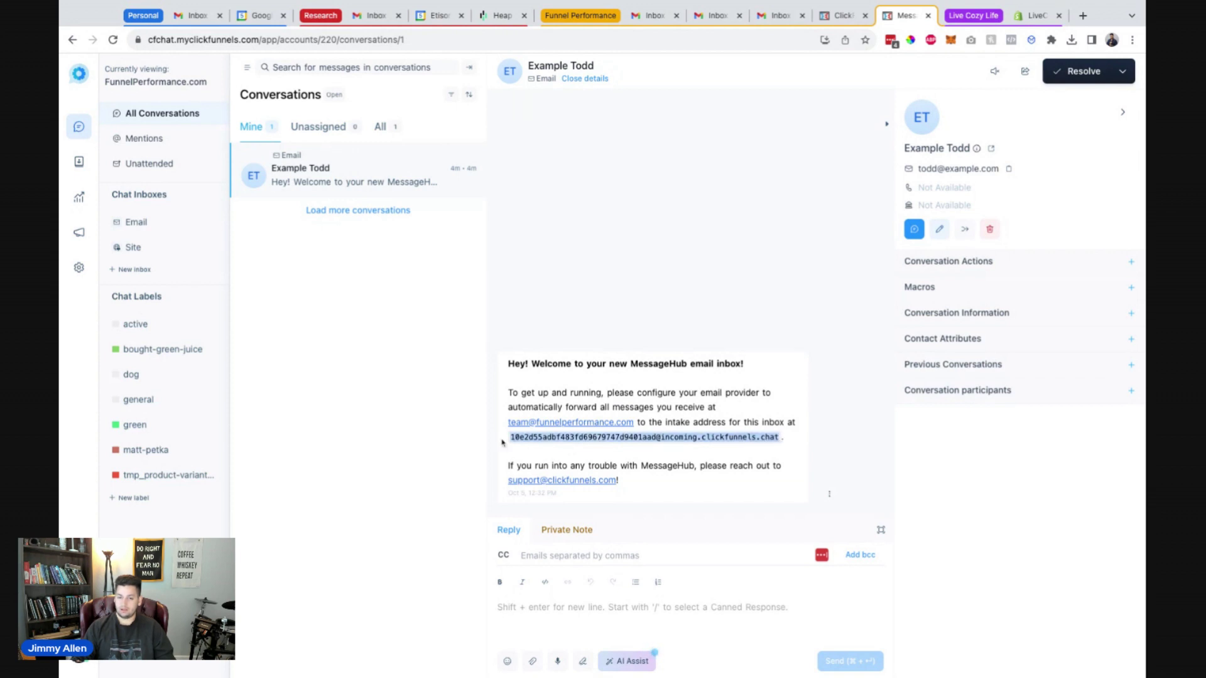
pyautogui.click(609, 388)
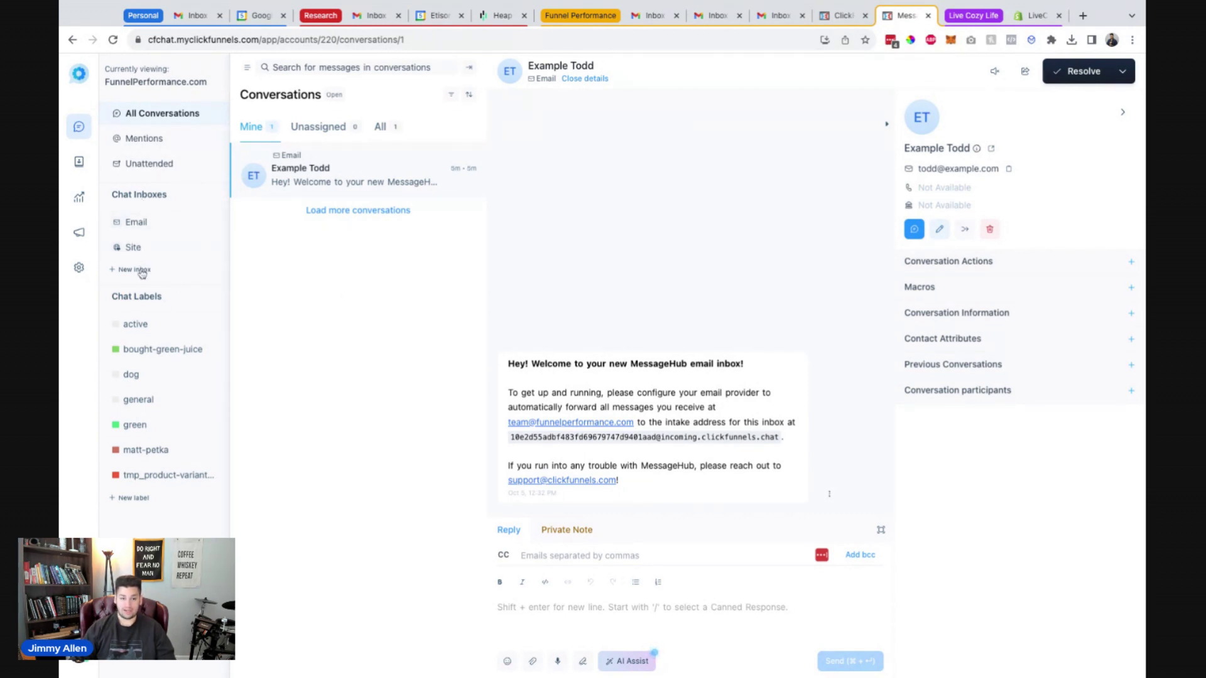
# Start adding a new inbox, reaching the Choose a channel page.
pyautogui.click(139, 271)
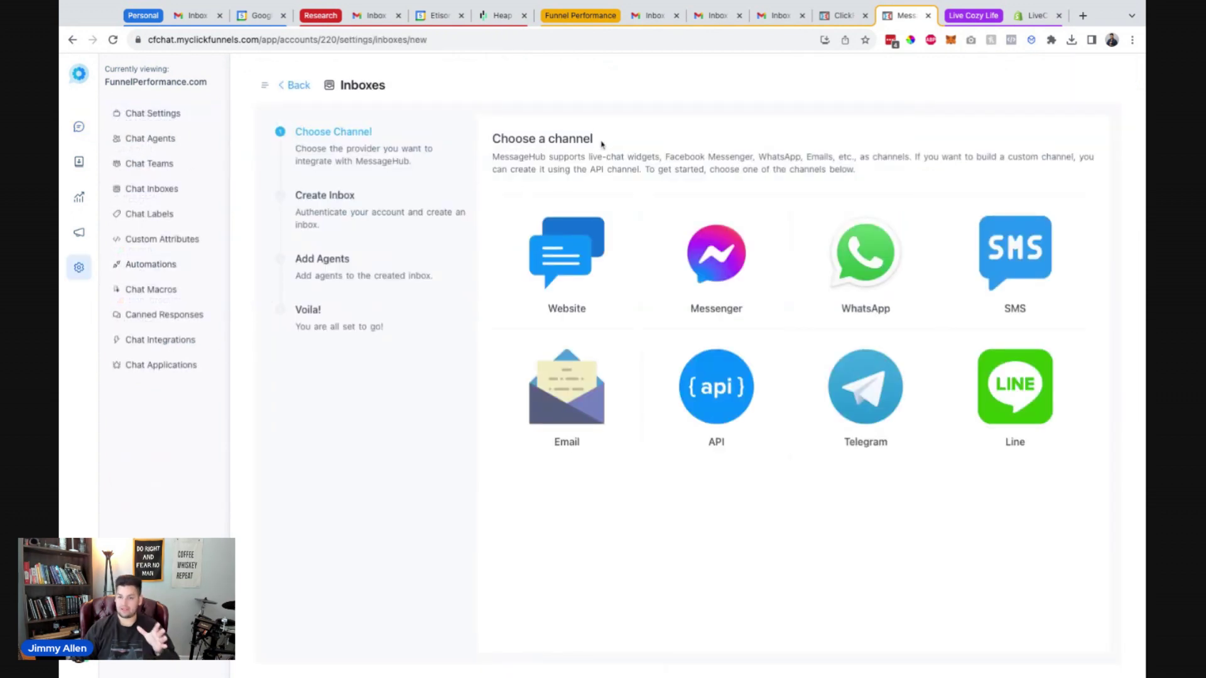
pyautogui.moveTo(601, 144); pyautogui.dragTo(547, 143)
pyautogui.click(565, 163)
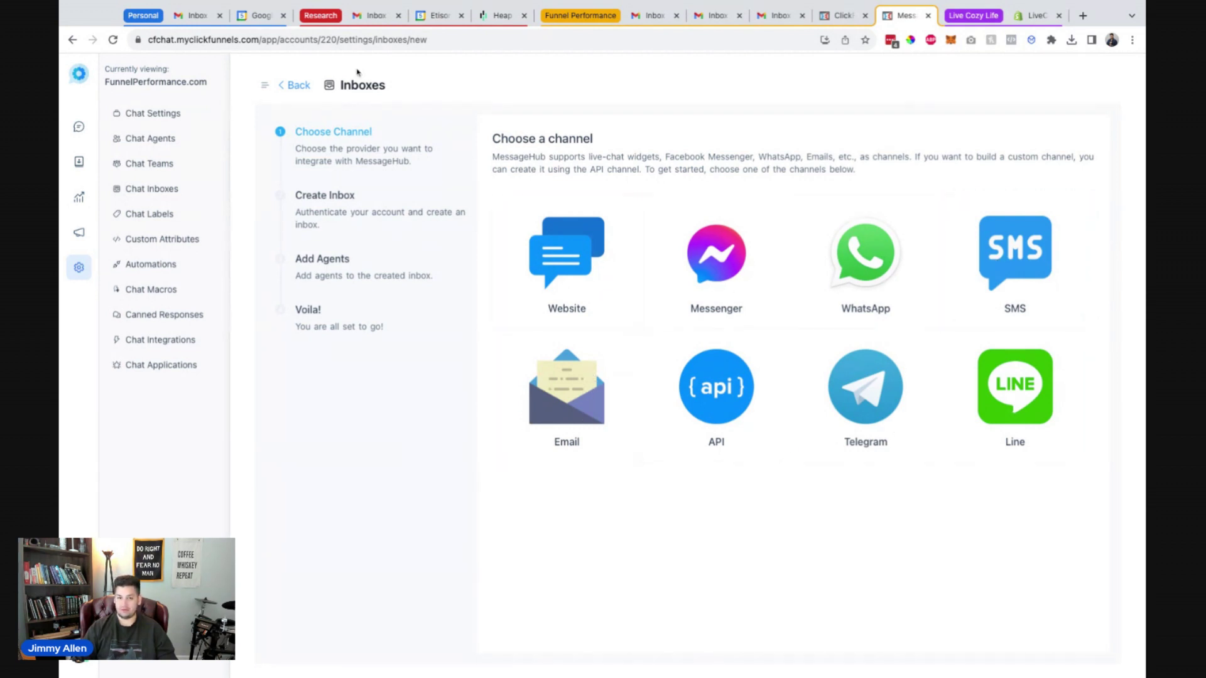
# Leave channel selection and show the Email inbox's conversations.
pyautogui.click(290, 87)
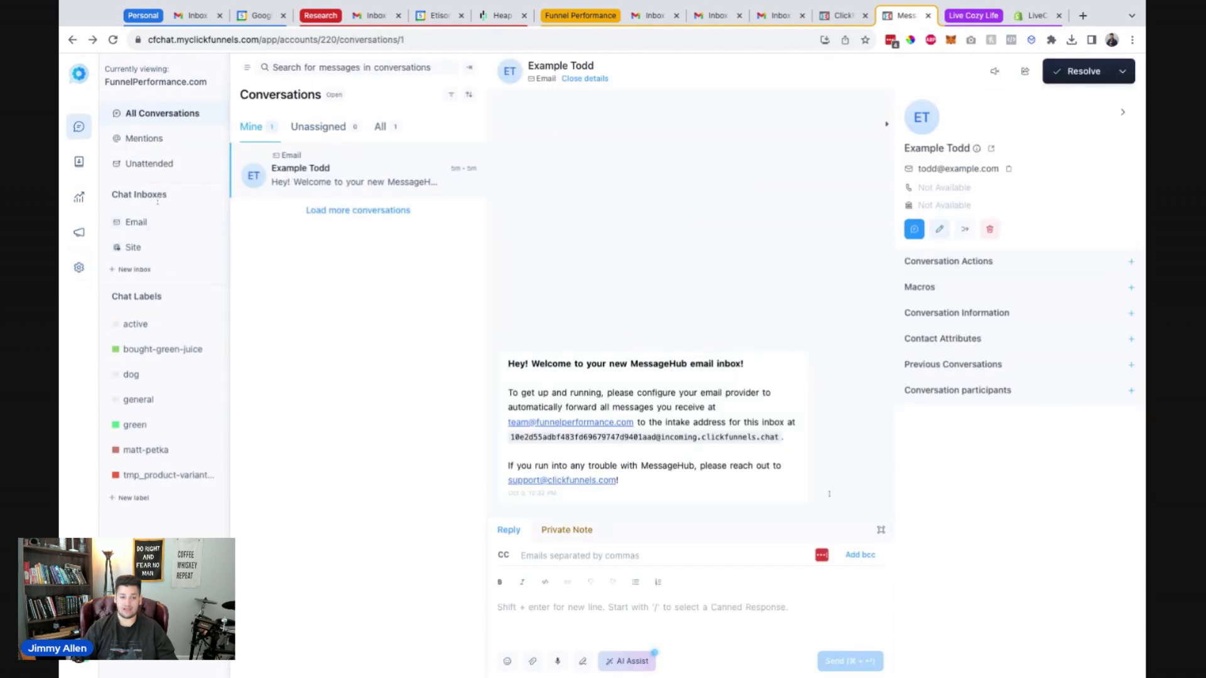
pyautogui.click(152, 226)
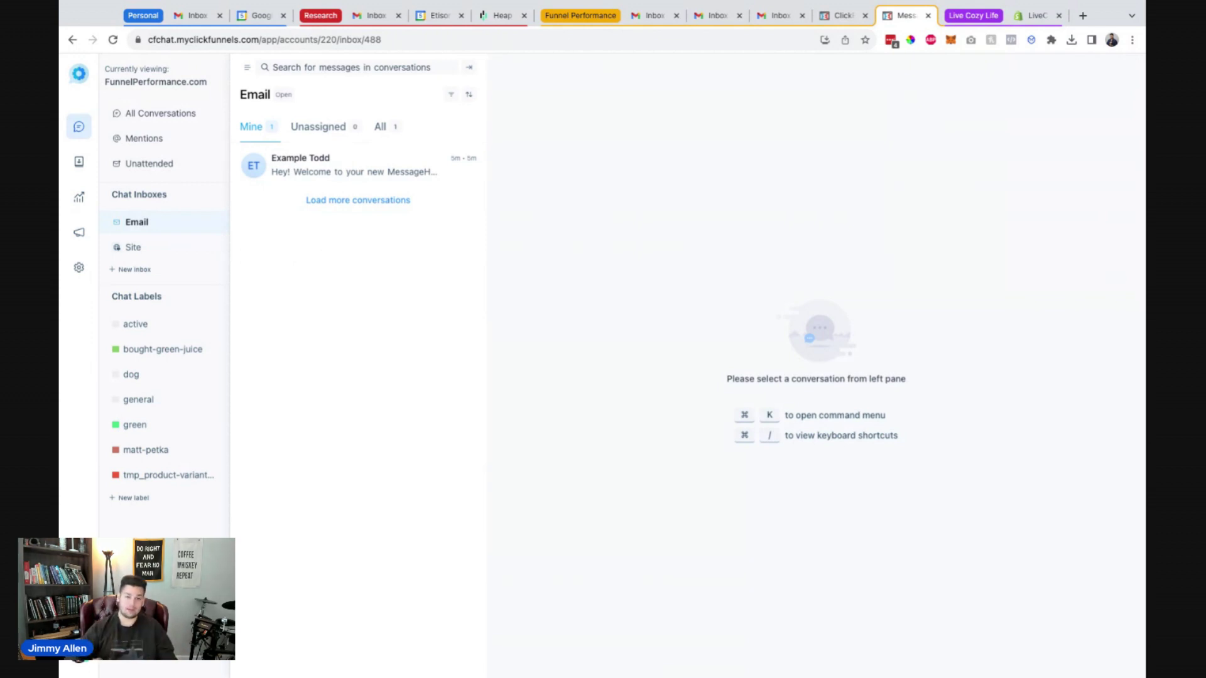
# Open Example Todd's welcome conversation and copy its incoming.clickfunnels.chat intake address.
pyautogui.click(345, 176)
pyautogui.moveTo(511, 438); pyautogui.dragTo(778, 439)
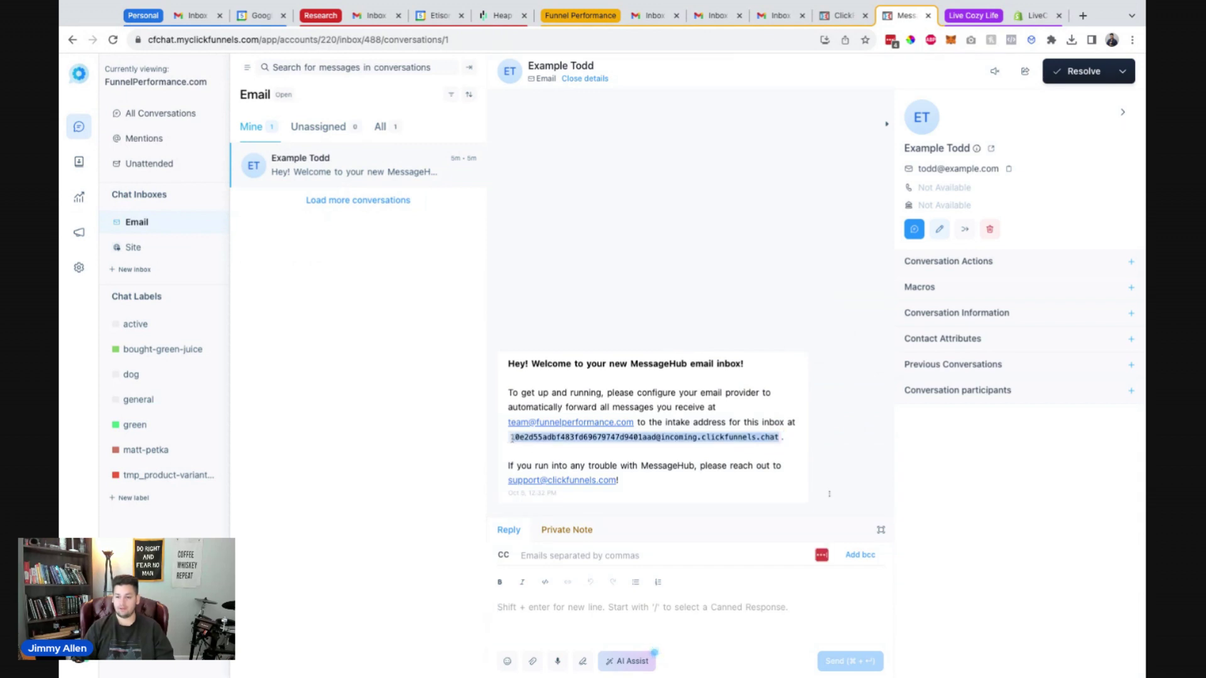
pyautogui.click(662, 452)
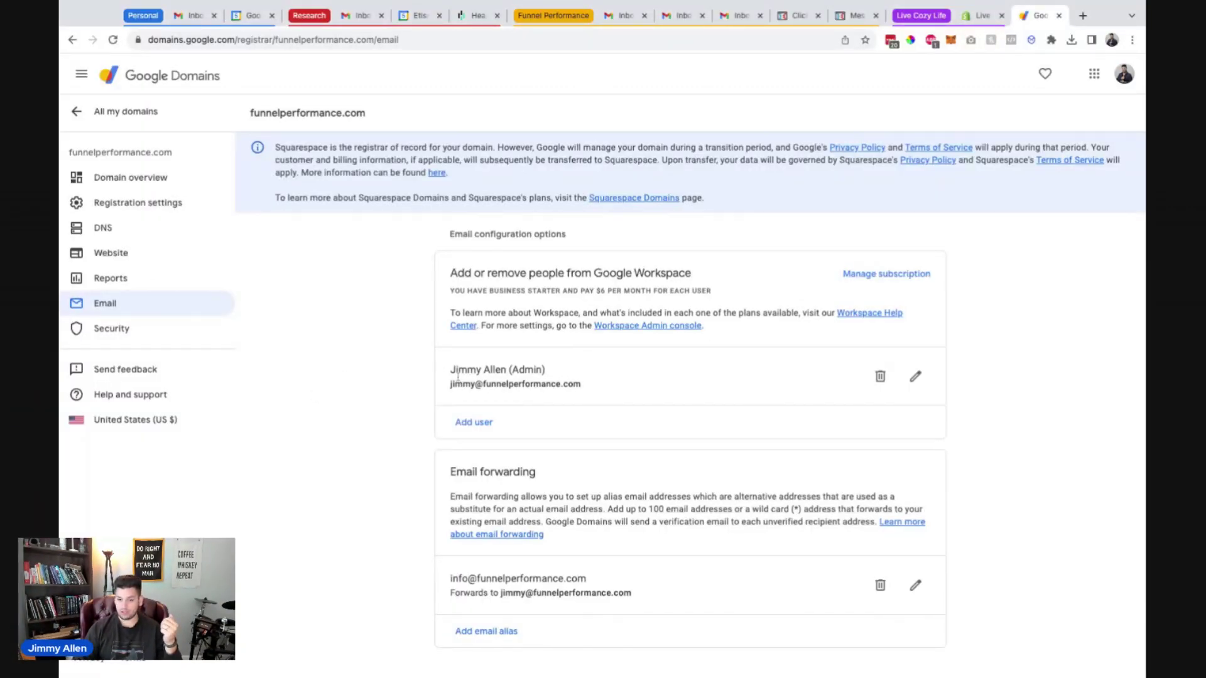
# Add a 'team' email alias forwarding to the pasted intake address, then recopy it from MessageHub.
pyautogui.moveTo(514, 384); pyautogui.dragTo(603, 400)
pyautogui.click(375, 394)
pyautogui.click(501, 639)
pyautogui.click(796, 583)
pyautogui.press('super+v')
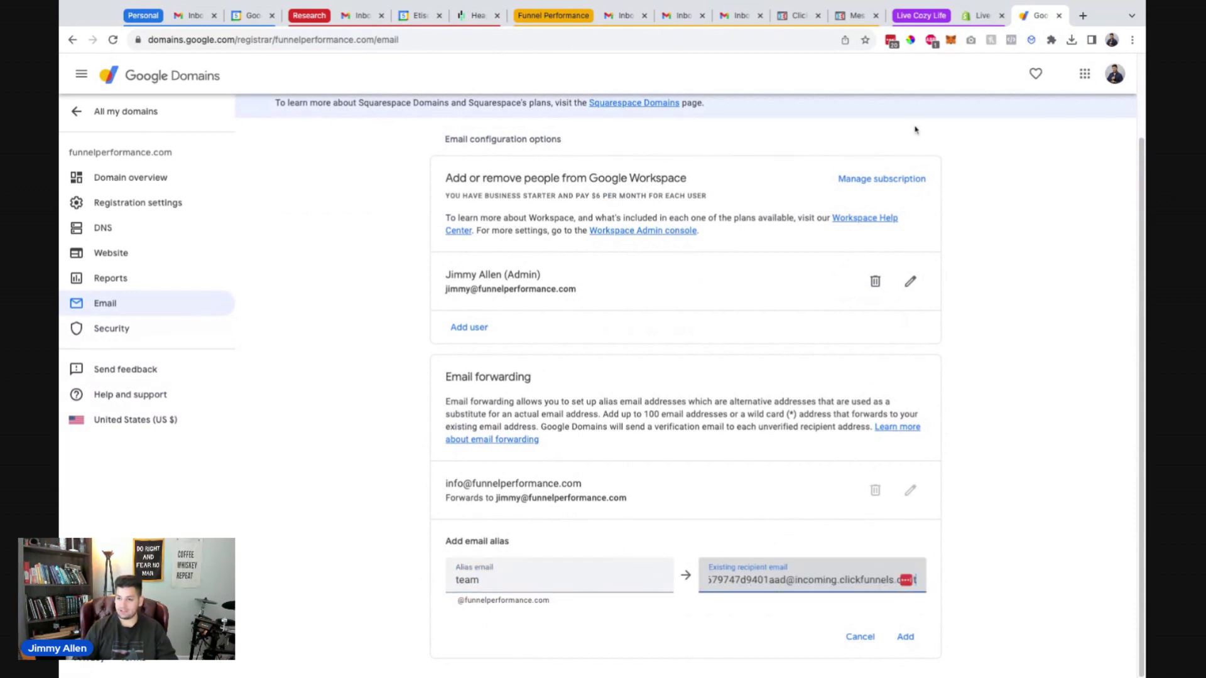
pyautogui.click(853, 15)
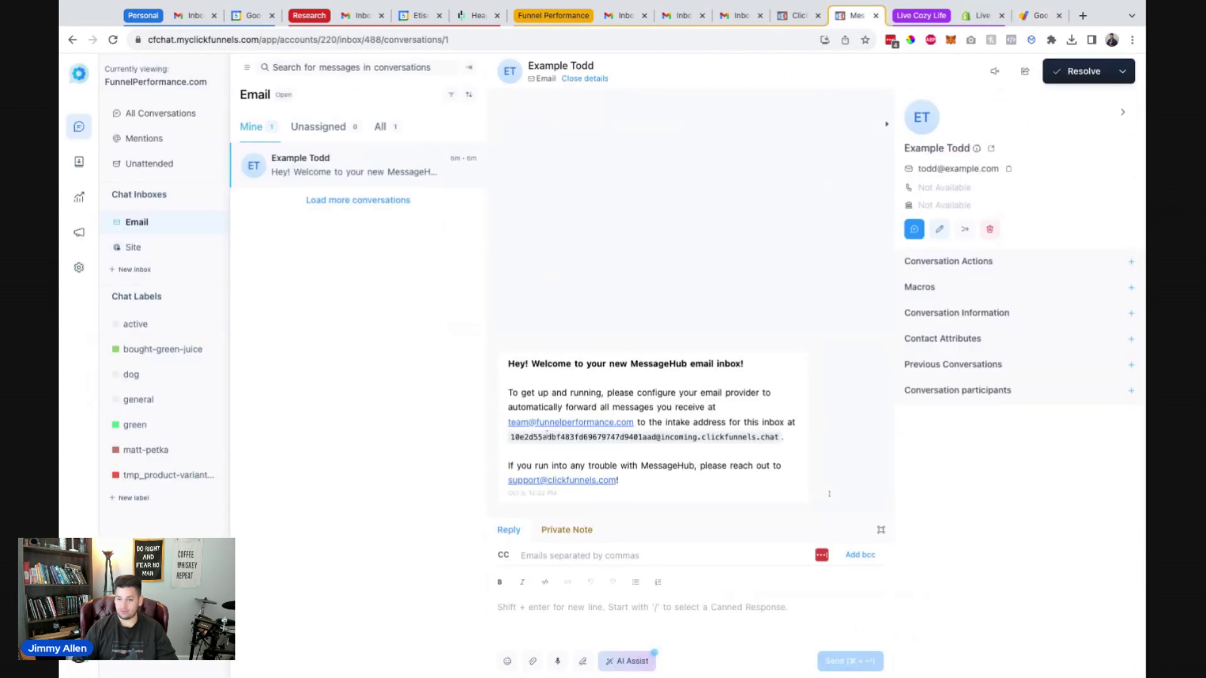
pyautogui.moveTo(514, 439); pyautogui.dragTo(778, 438)
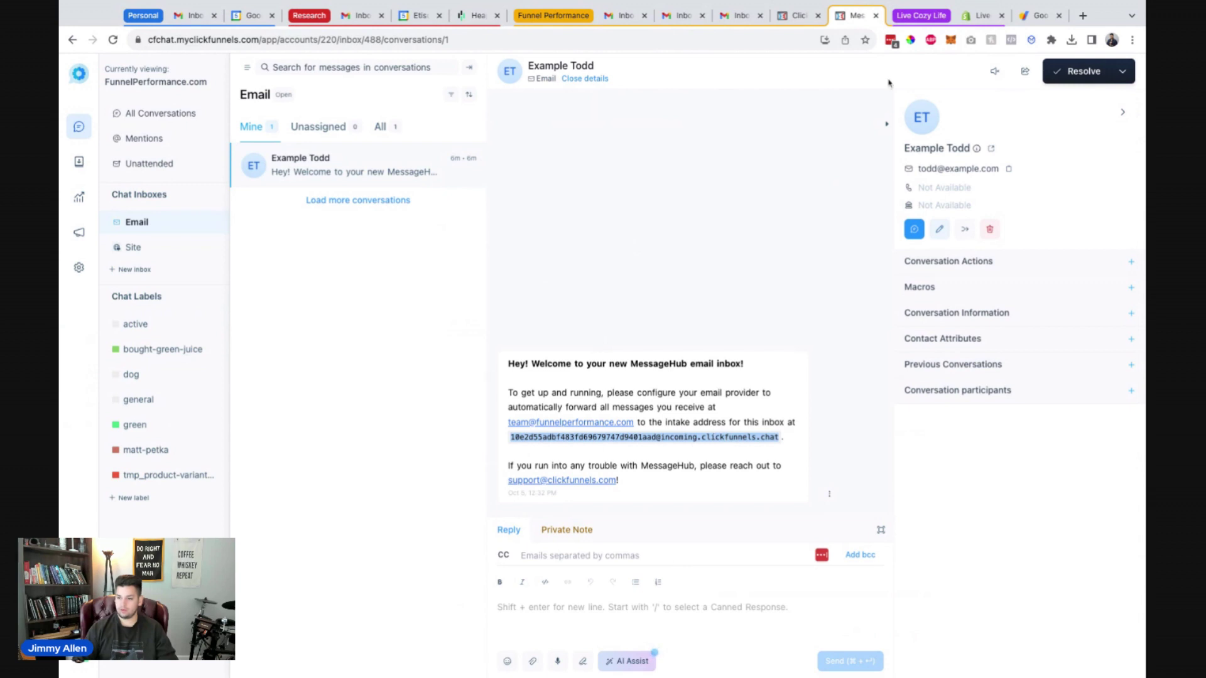
pyautogui.click(1036, 15)
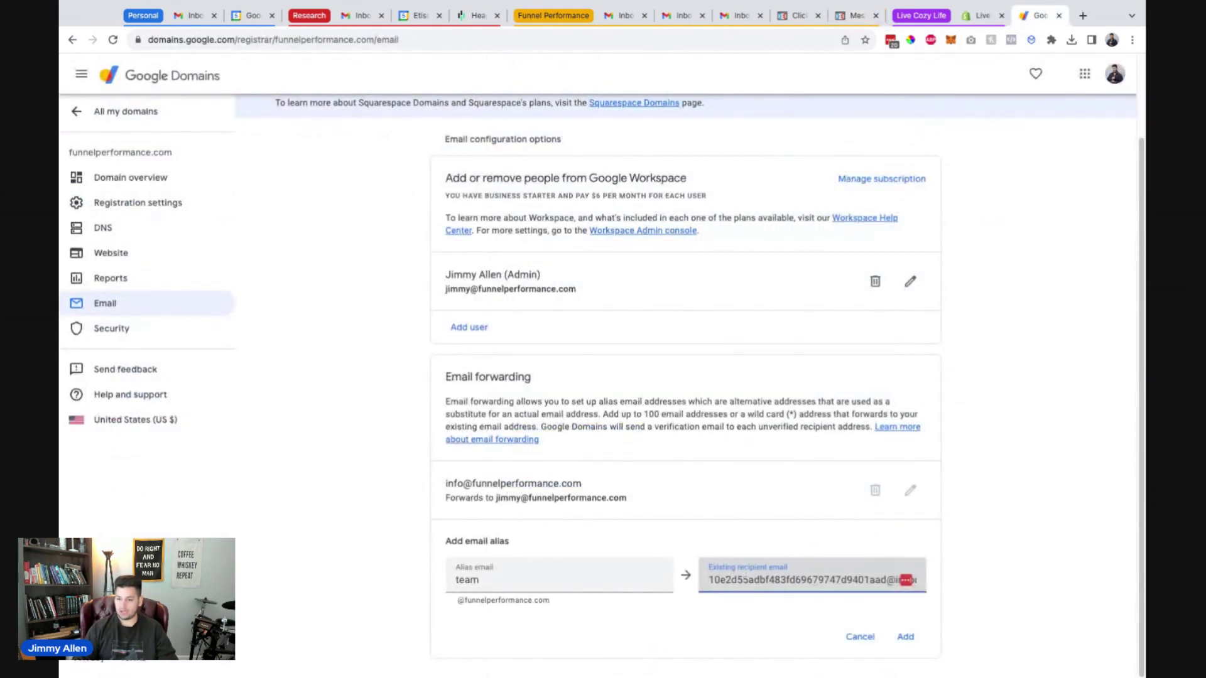
pyautogui.click(905, 638)
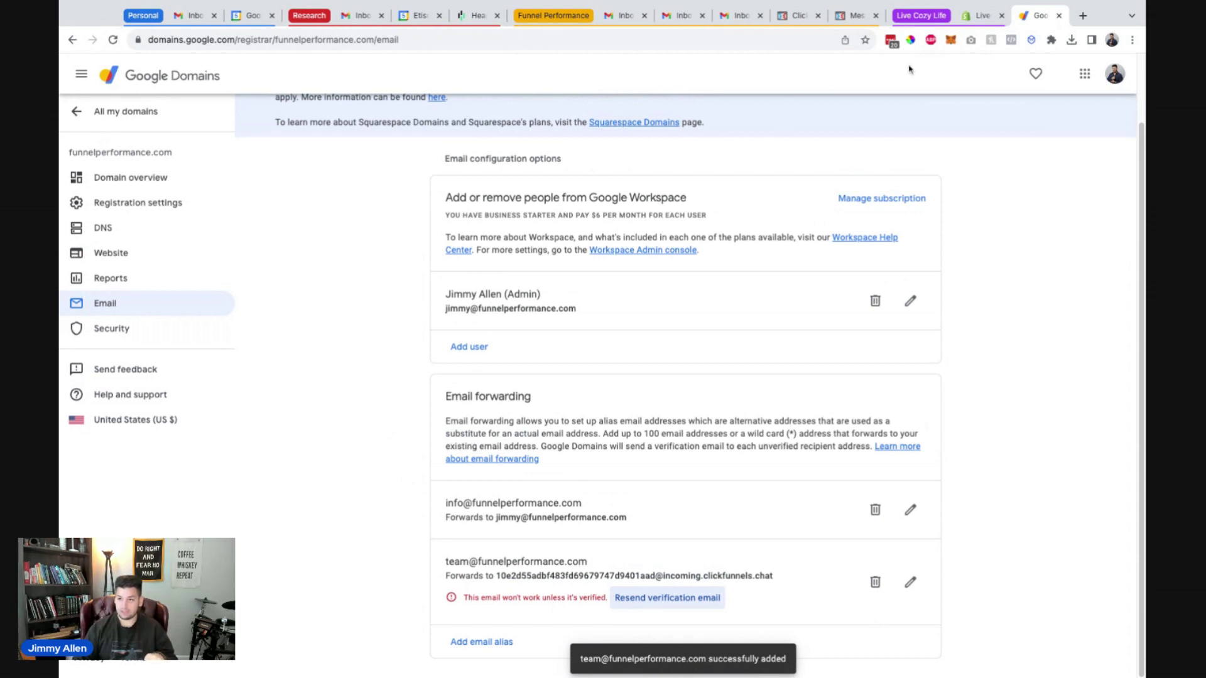
# Reload the MessageHub inbox and open the Google Domains verification email under Unassigned.
pyautogui.click(854, 15)
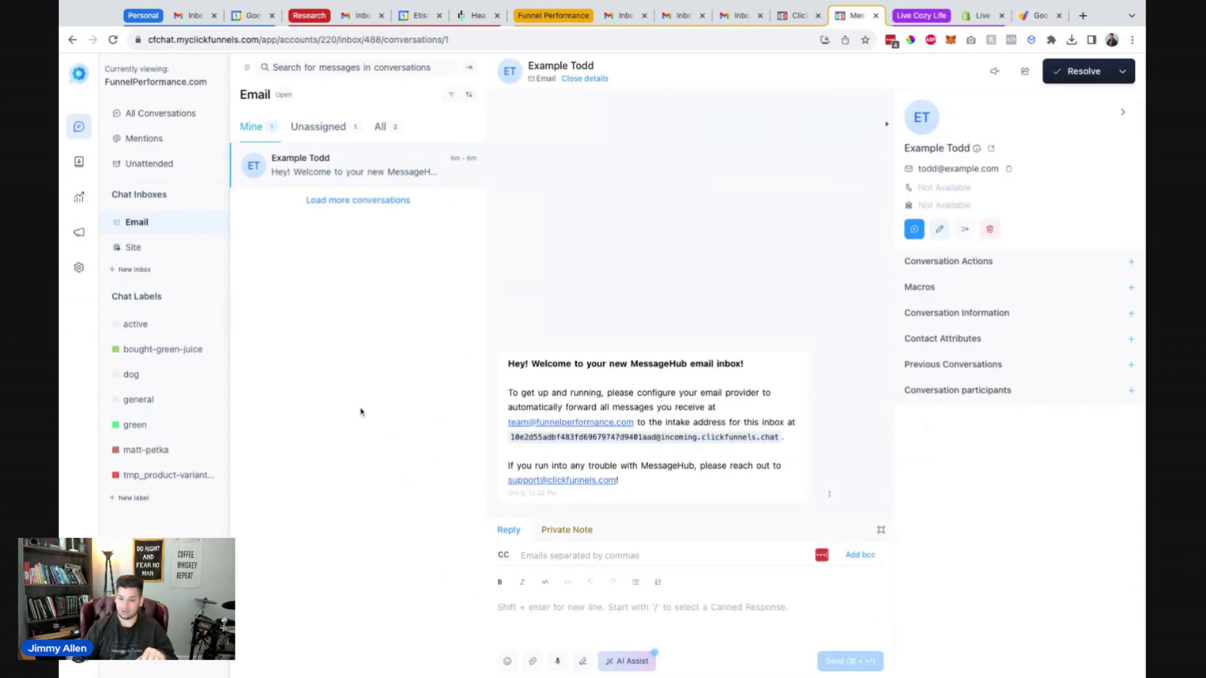
pyautogui.click(113, 39)
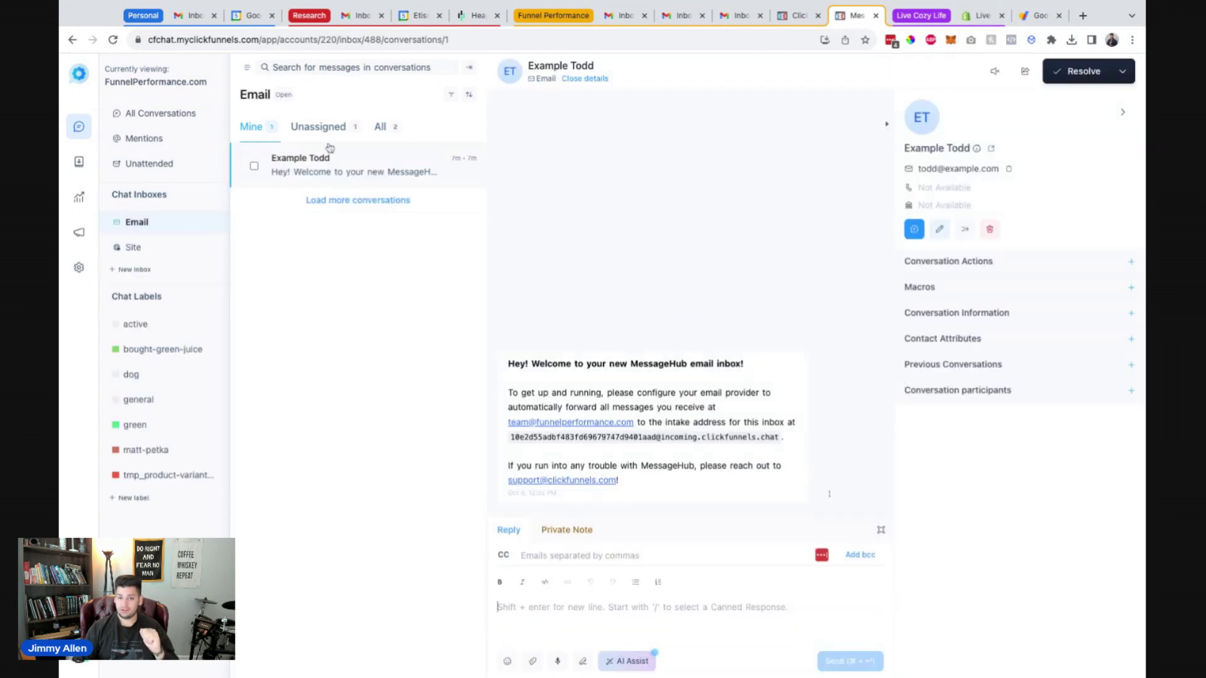
pyautogui.click(320, 128)
pyautogui.click(326, 178)
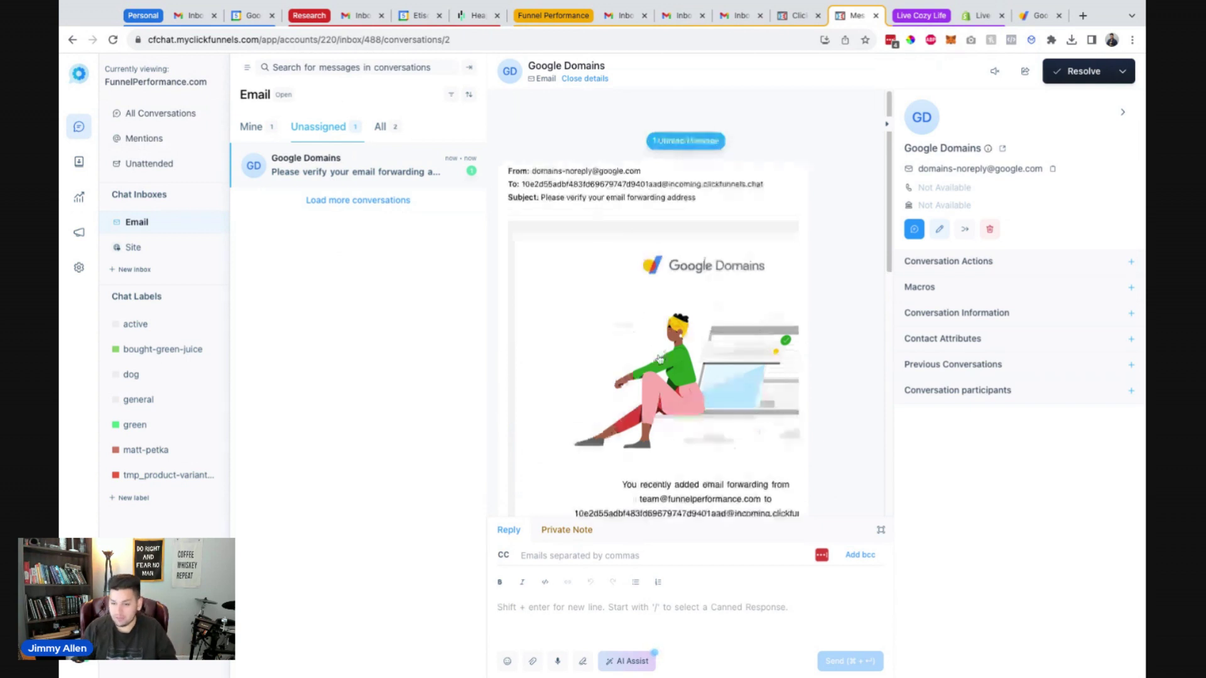
pyautogui.scroll(-3, 660, 360)
pyautogui.scroll(-2, 659, 360)
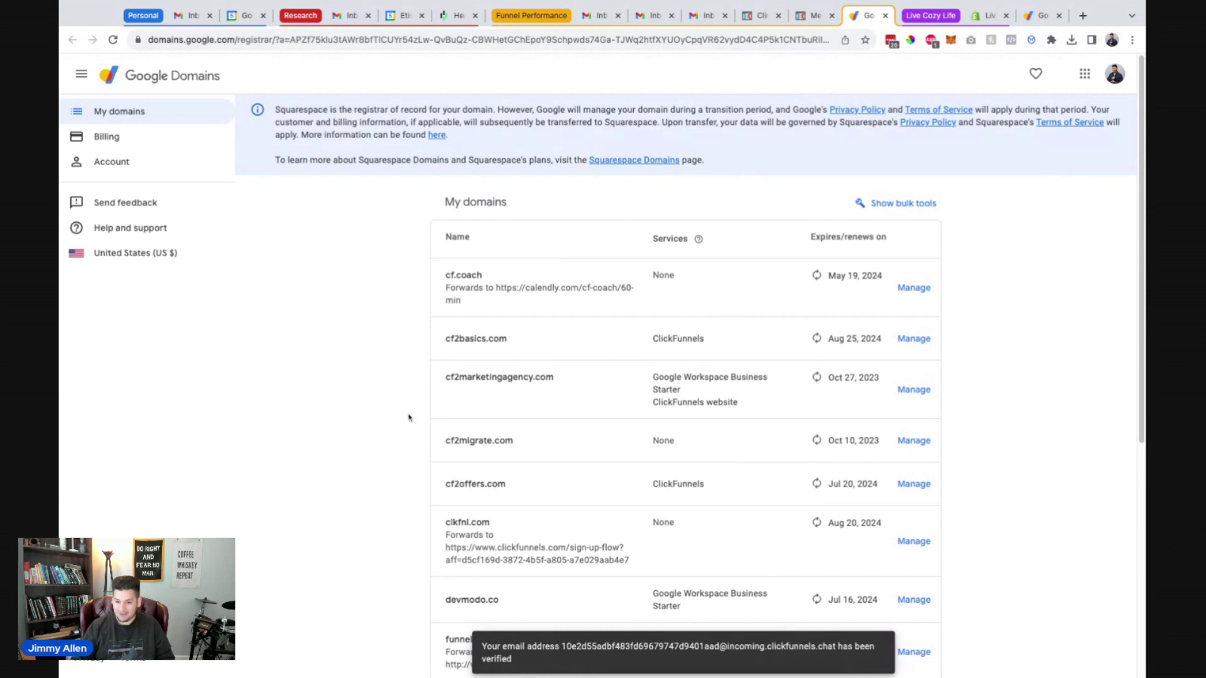
pyautogui.scroll(-4, 438, 536)
pyautogui.click(491, 506)
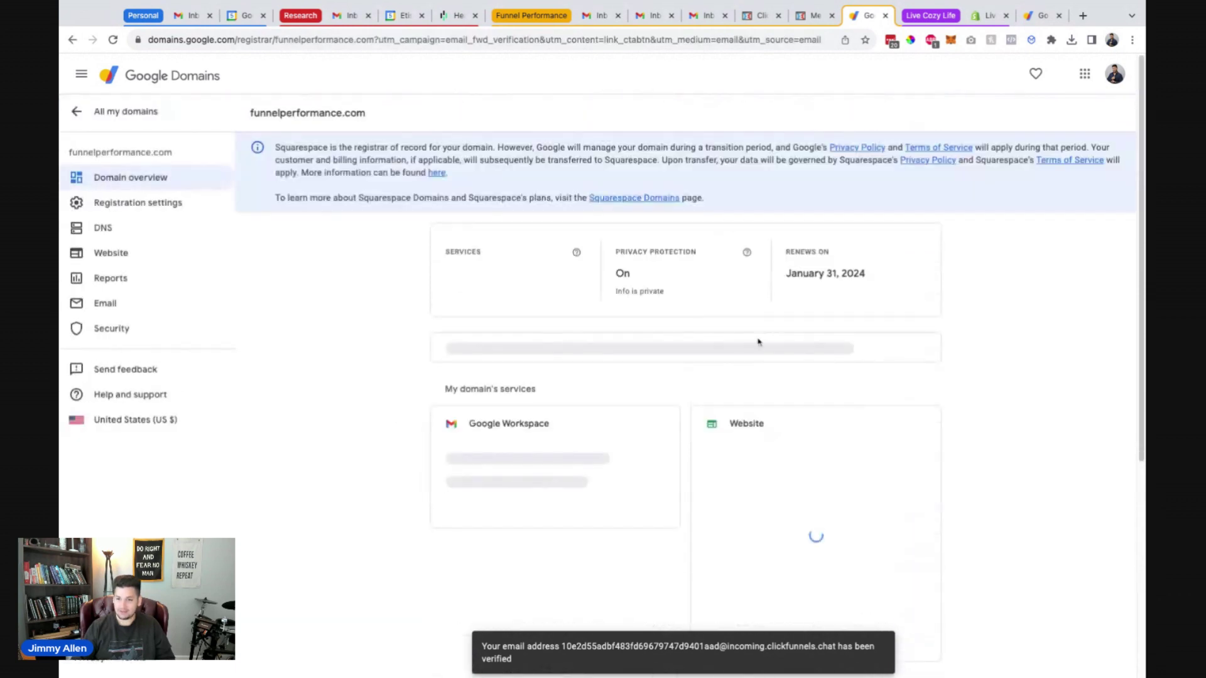
pyautogui.click(230, 304)
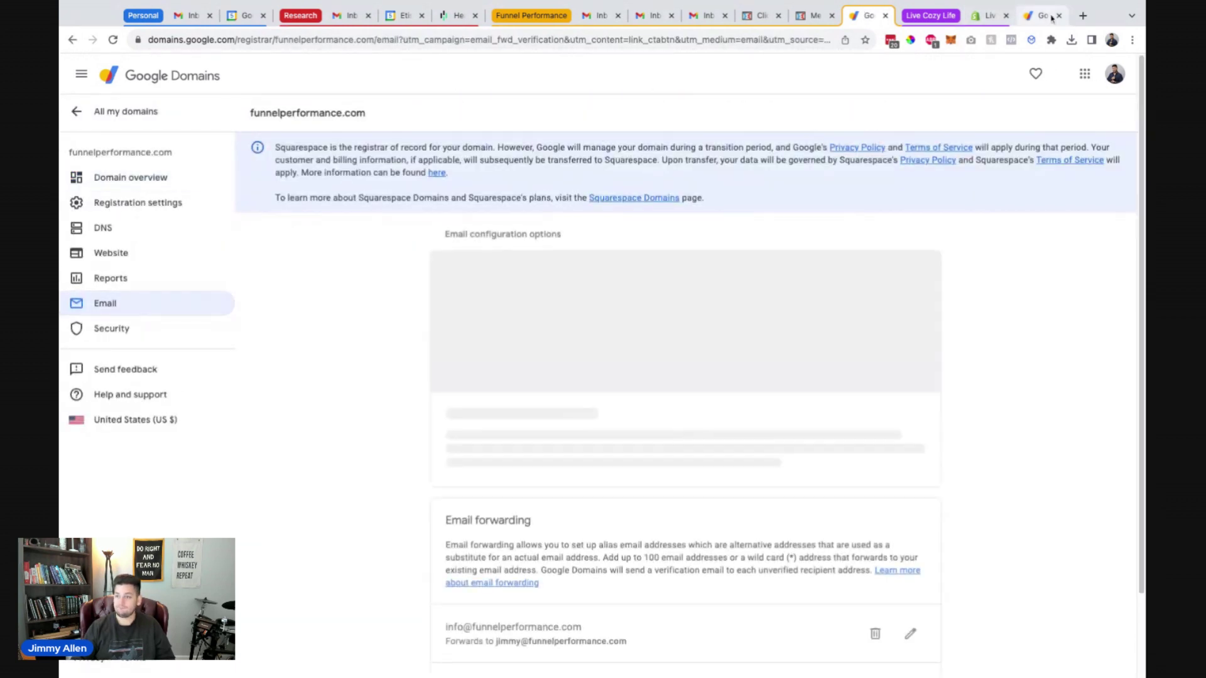
pyautogui.click(1061, 15)
pyautogui.scroll(-1, 357, 343)
pyautogui.tripleClick(433, 590)
pyautogui.click(413, 578)
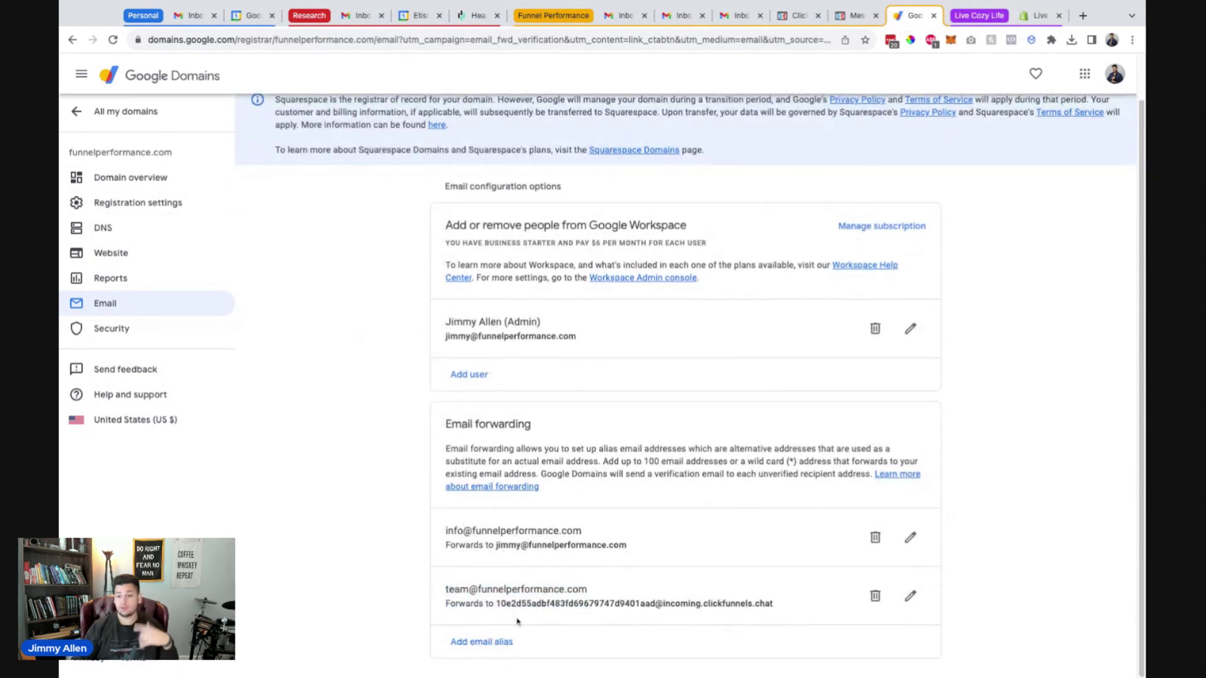
pyautogui.click(837, 13)
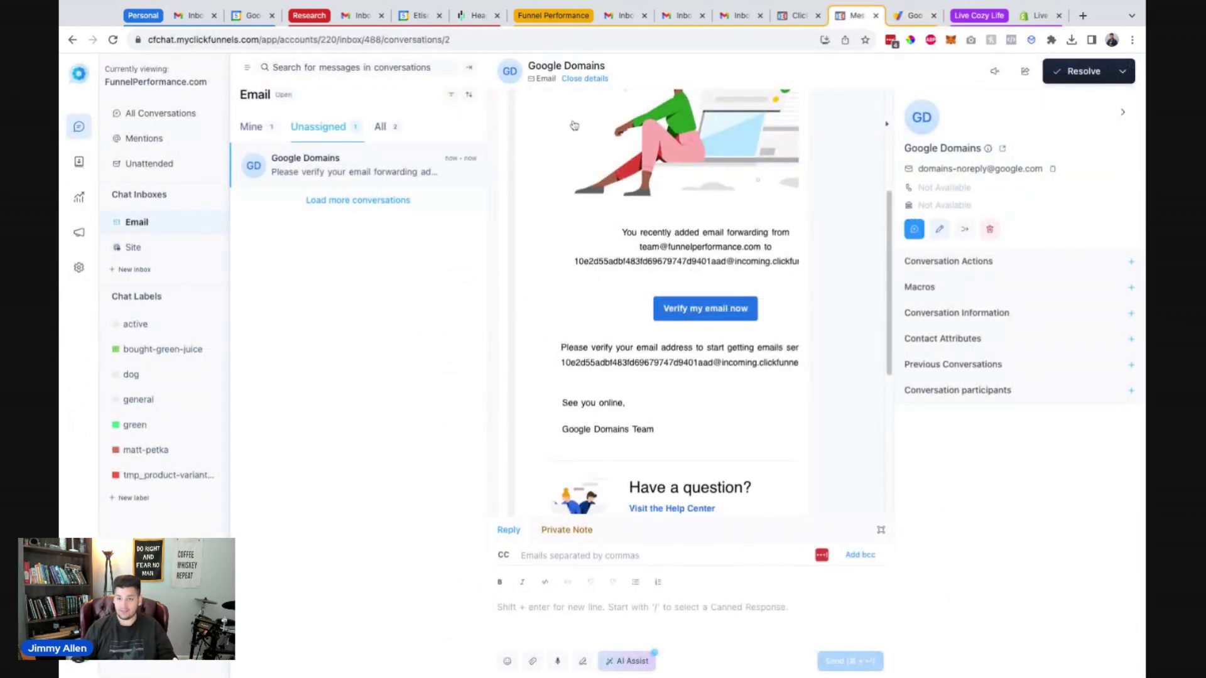
pyautogui.click(620, 17)
pyautogui.click(152, 116)
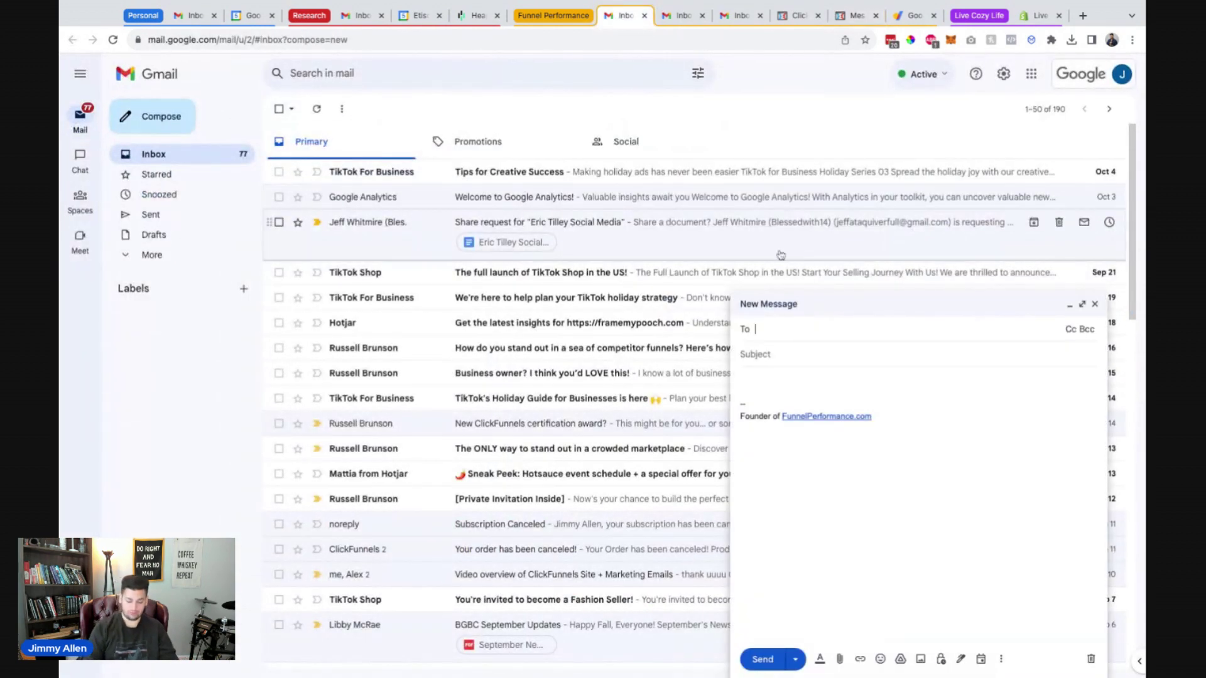
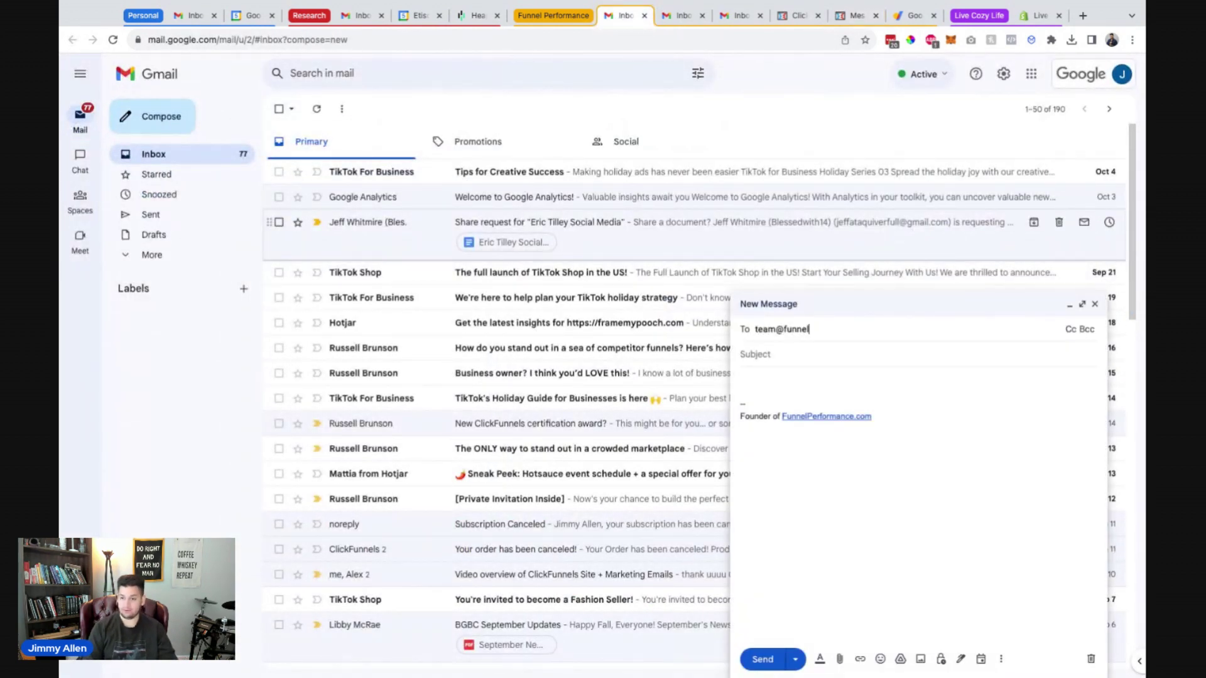
pyautogui.press('Return')
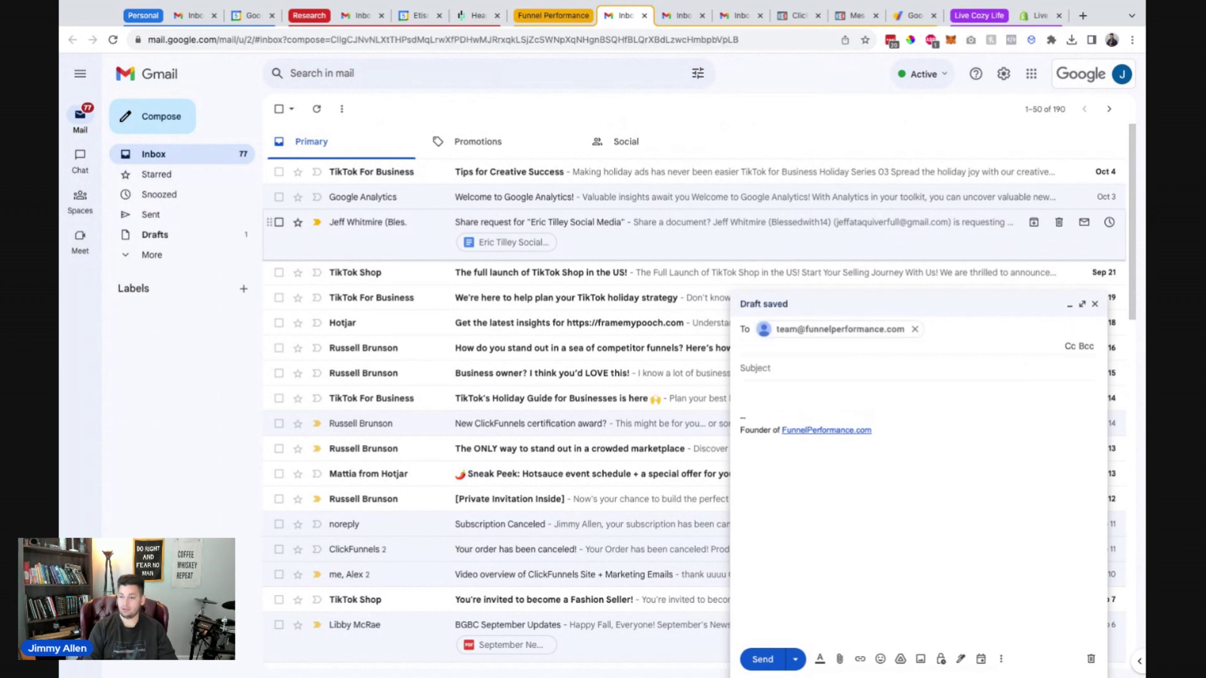
pyautogui.click(742, 369)
pyautogui.write('Hey Jimmy, are y')
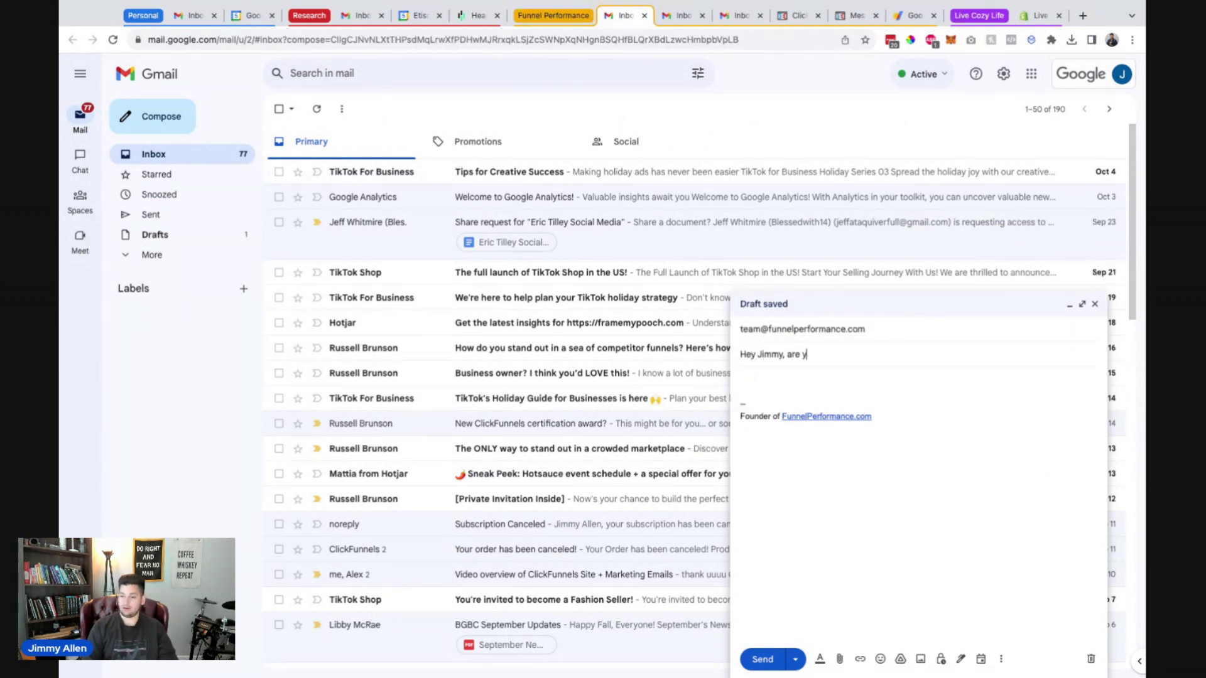
pyautogui.write('ou live?')
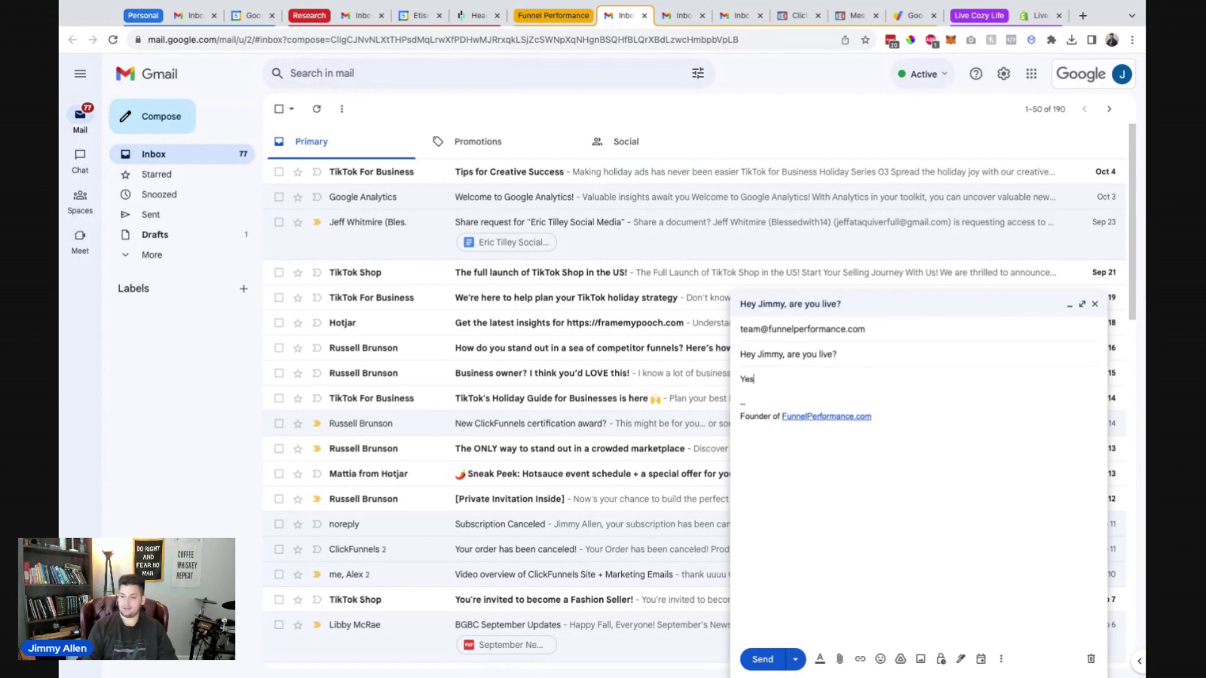
pyautogui.click(763, 660)
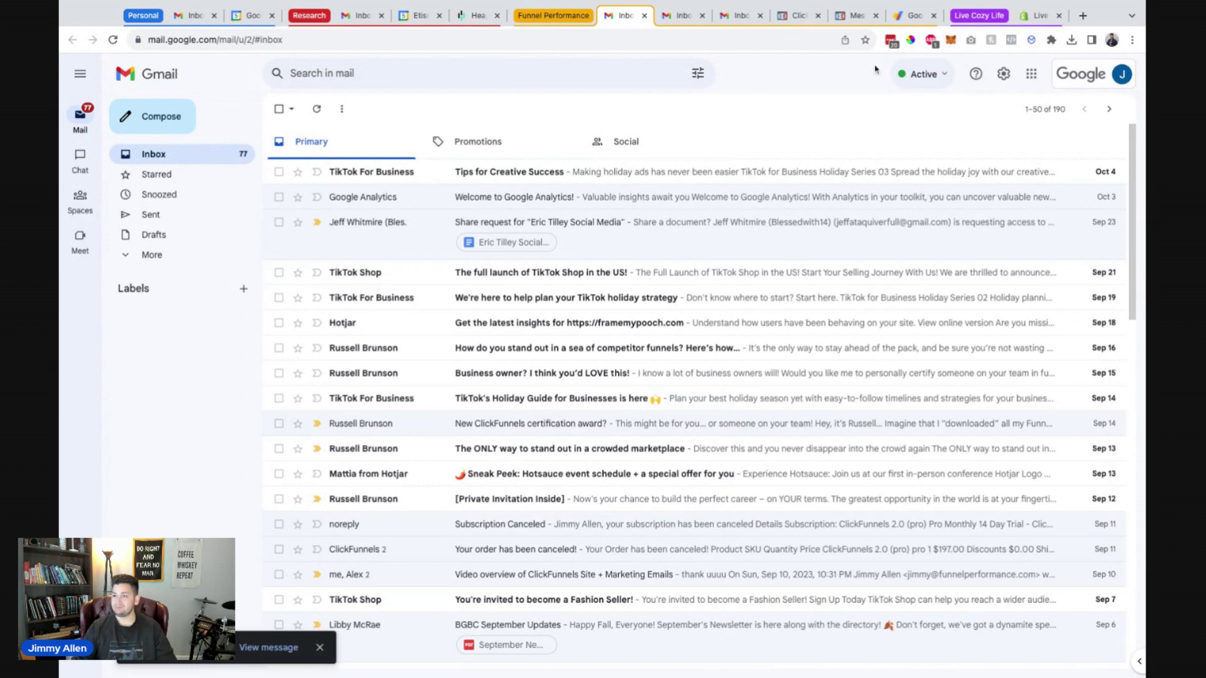
# Resolve the Google Domains verification and sample welcome conversations, ending on the Unassigned list.
pyautogui.click(856, 15)
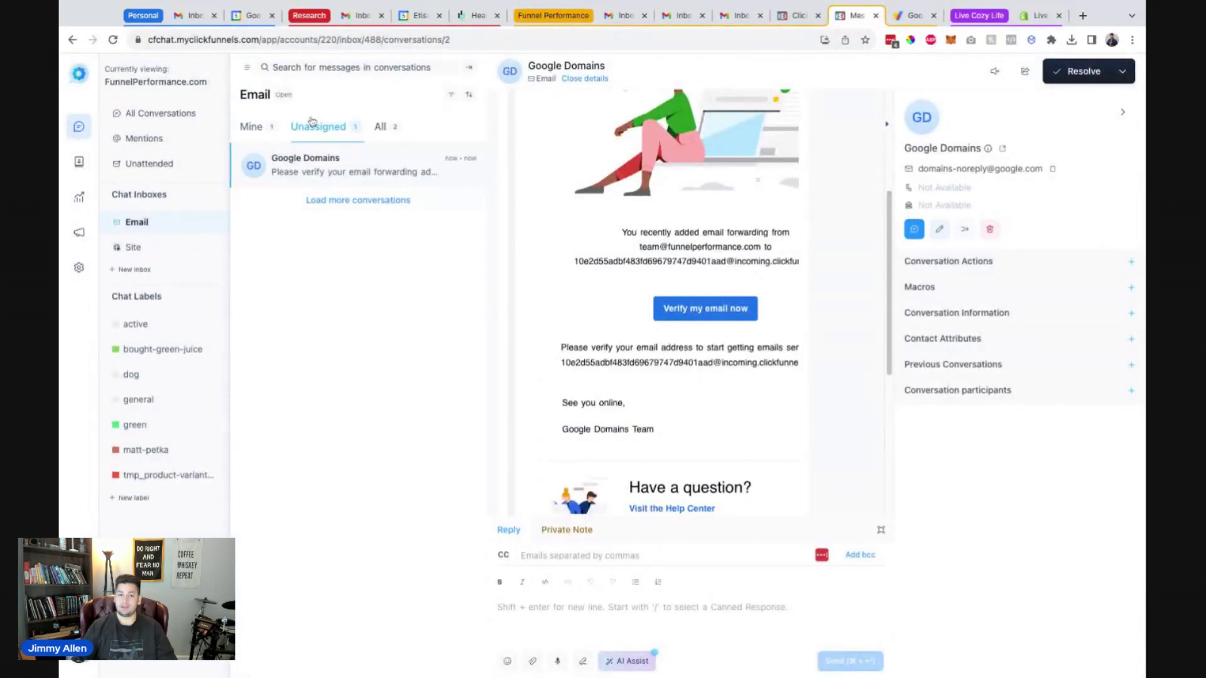
pyautogui.click(1078, 72)
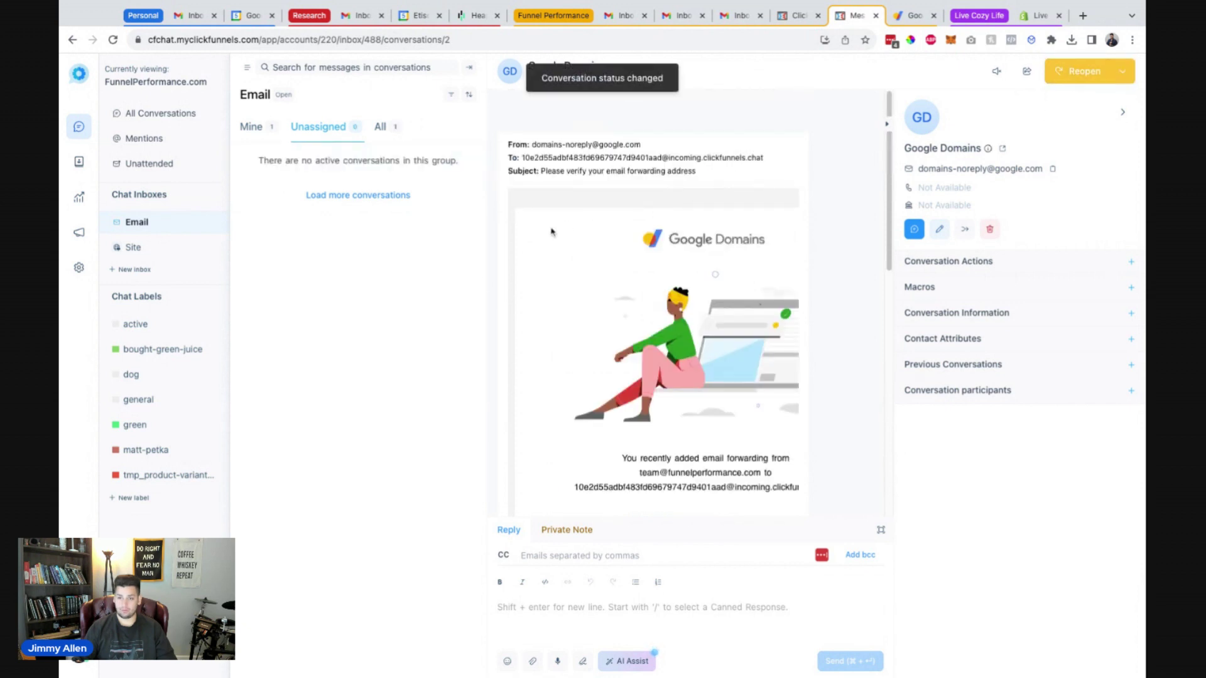
pyautogui.click(266, 127)
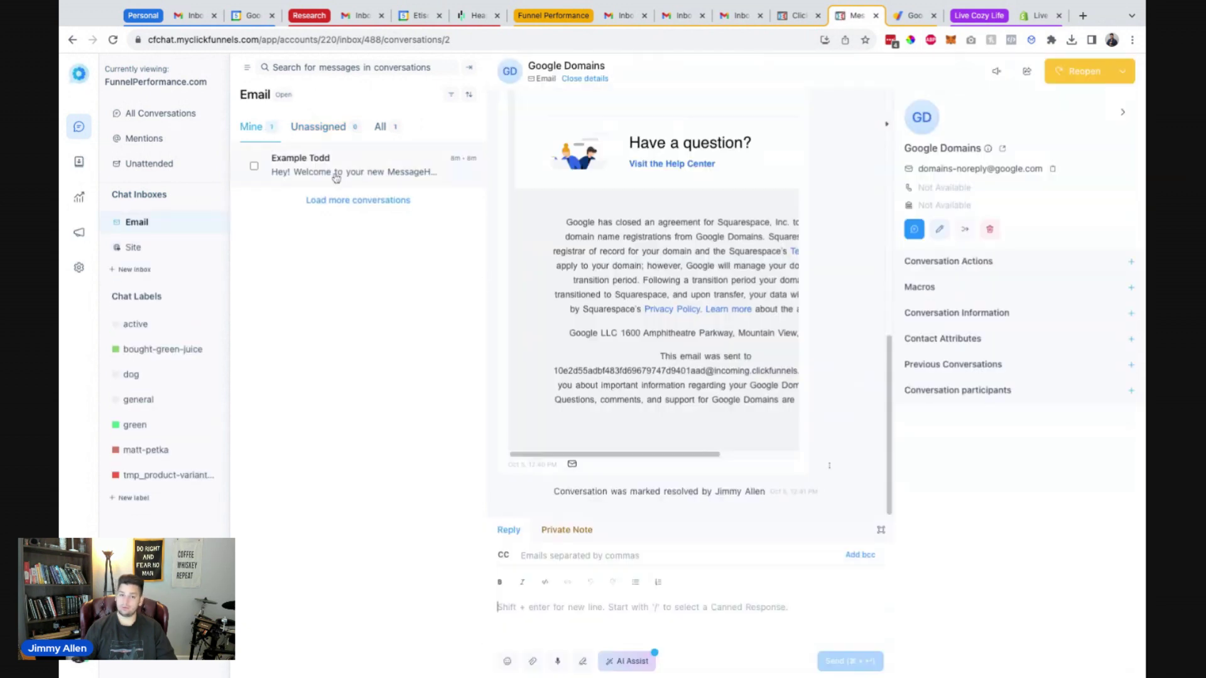
pyautogui.click(383, 127)
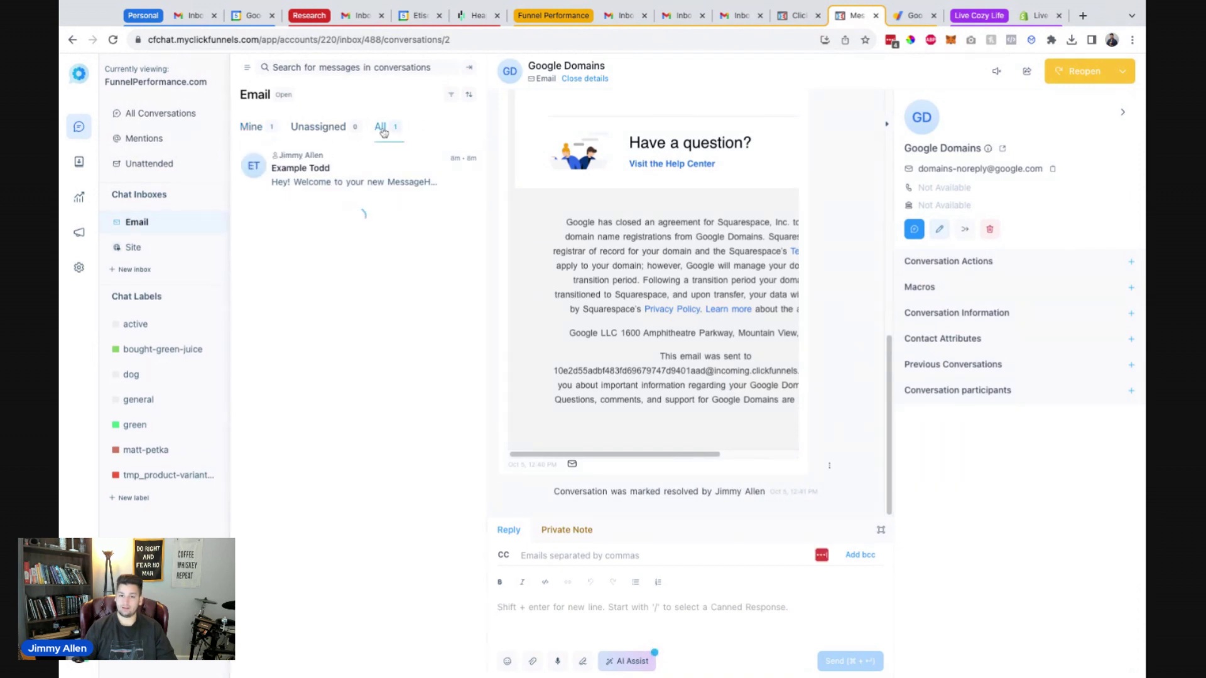
pyautogui.click(252, 129)
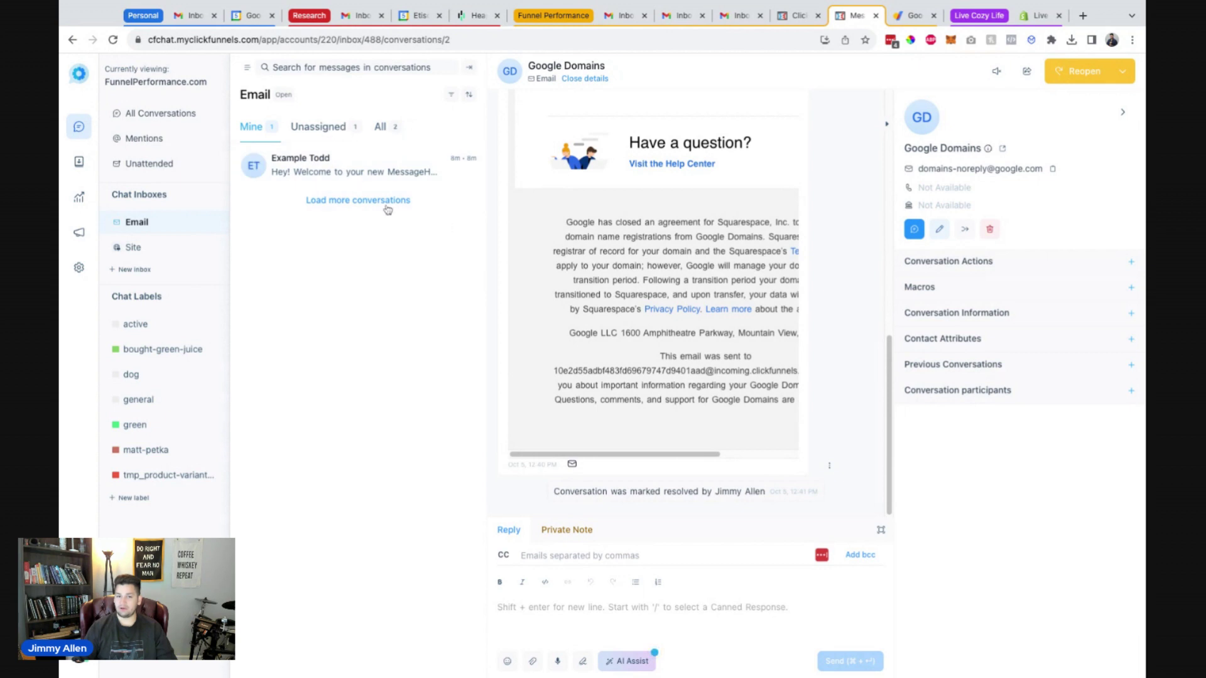
pyautogui.click(333, 168)
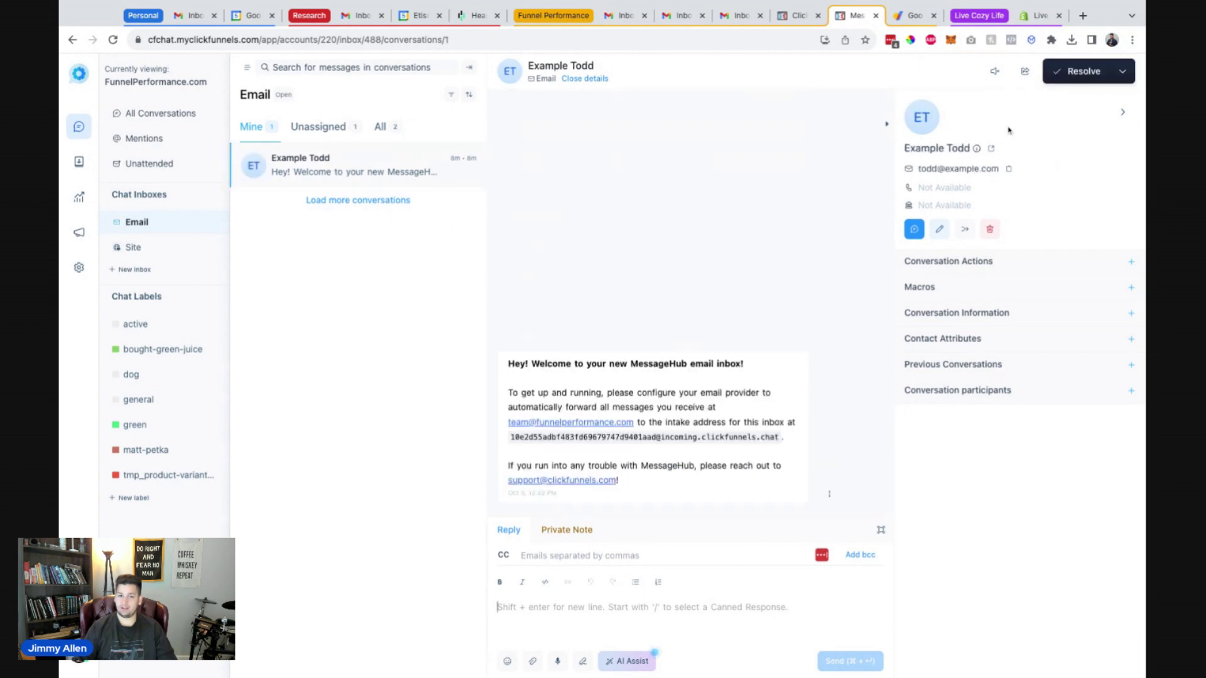
pyautogui.click(1081, 72)
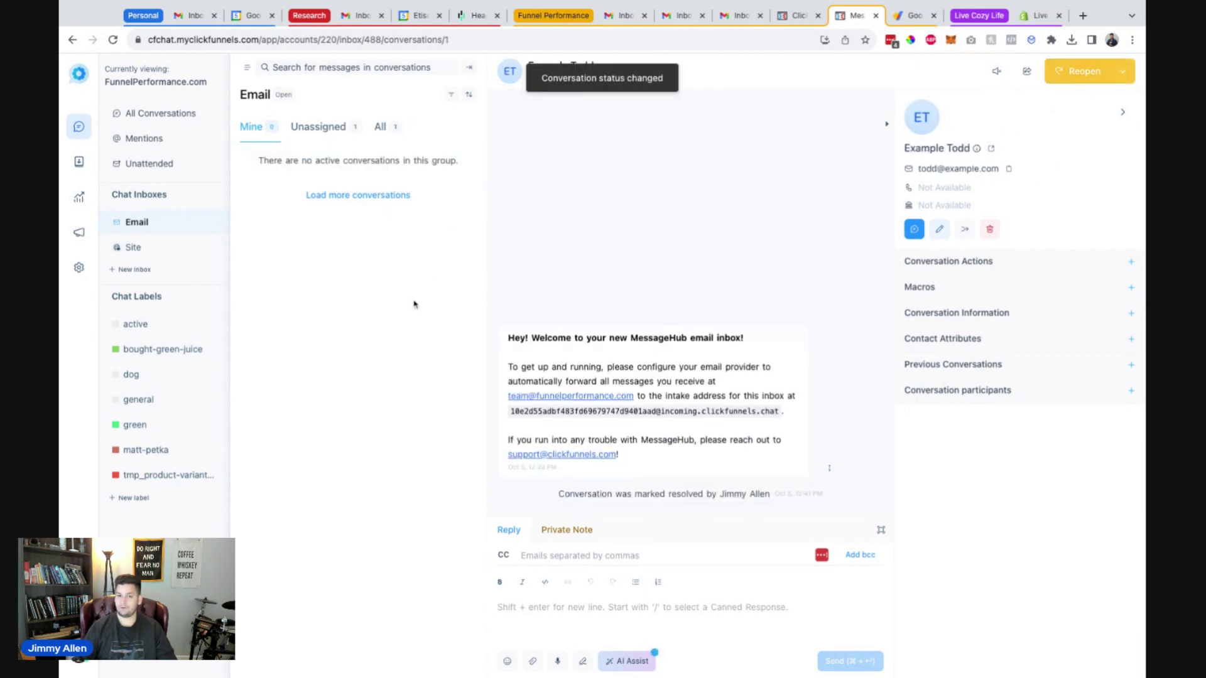
pyautogui.click(315, 131)
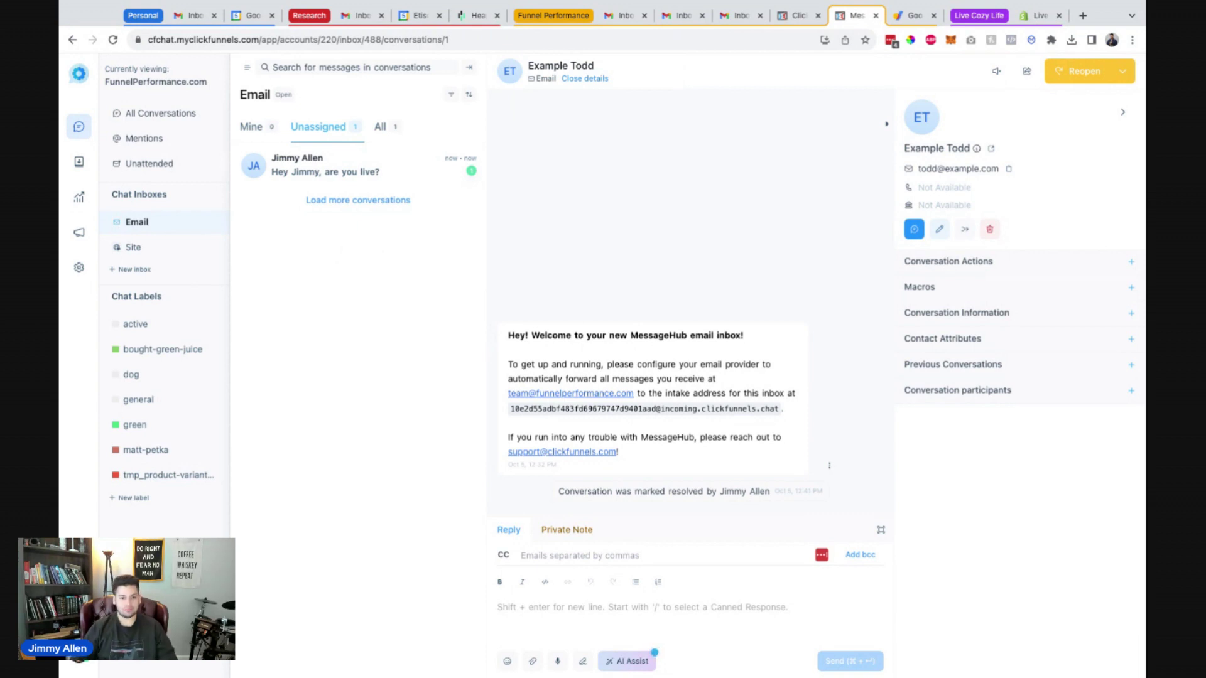
# Reply 'Yes - Thanks for tuning in! Subscribe!' to the unassigned test email conversation.
pyautogui.click(333, 171)
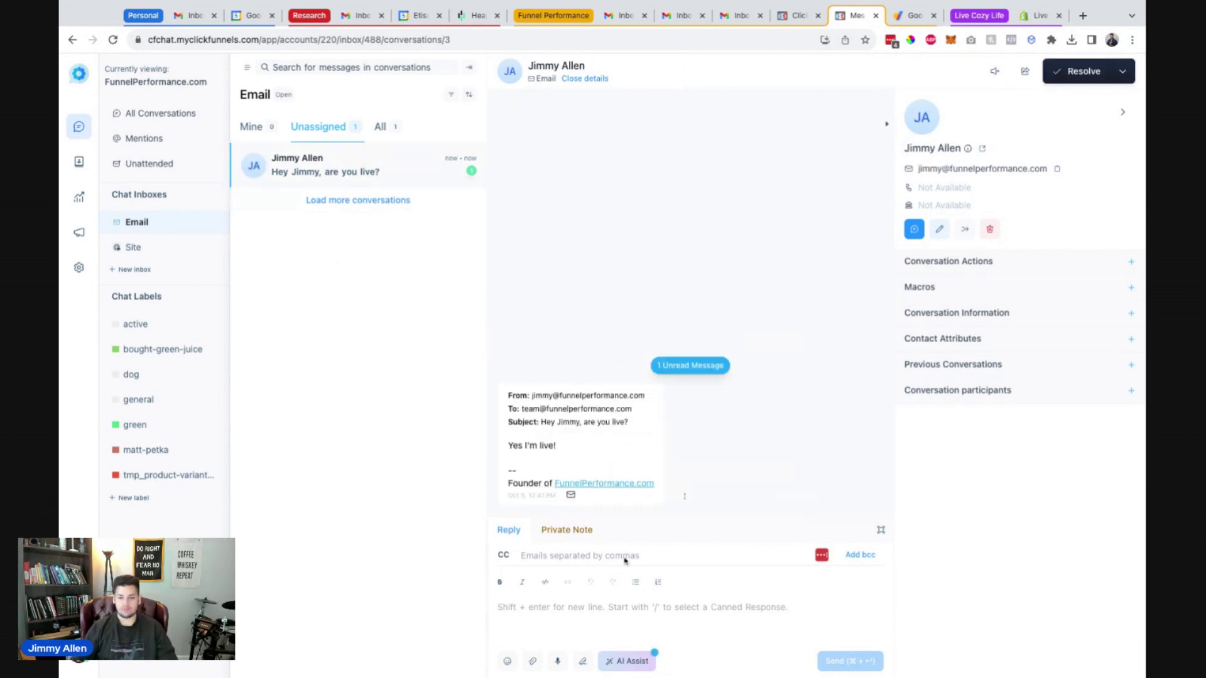
pyautogui.write('Yes - Thanks for tuning in')
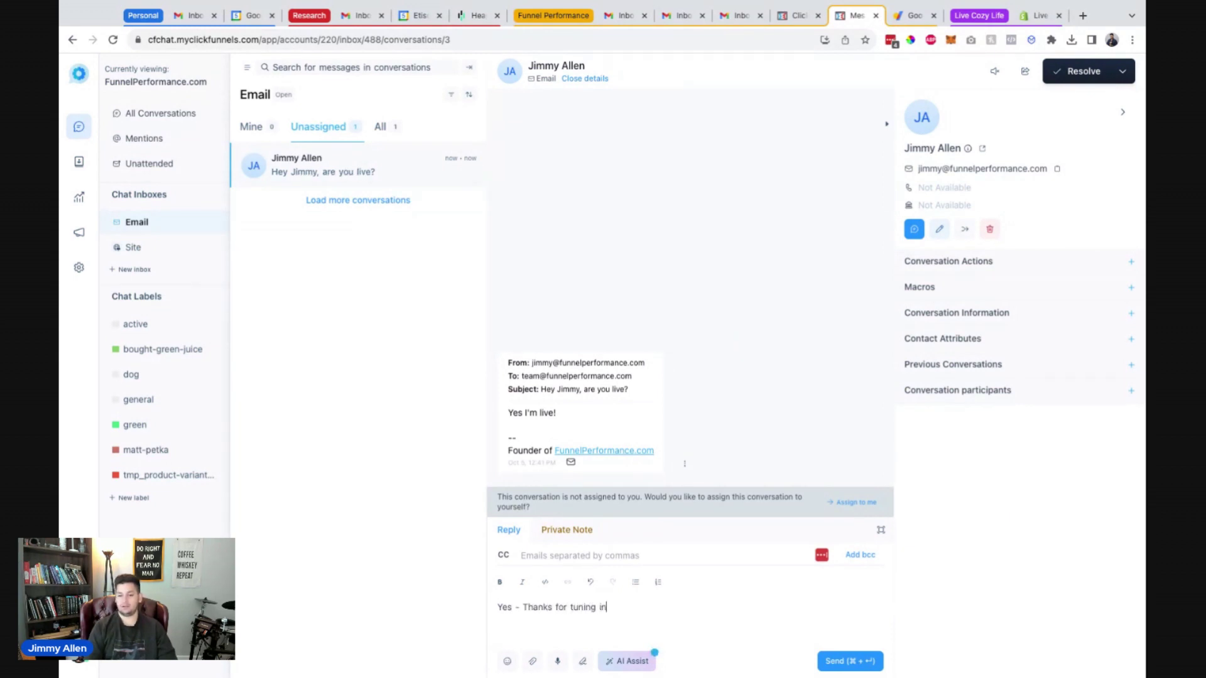
pyautogui.write('! ')
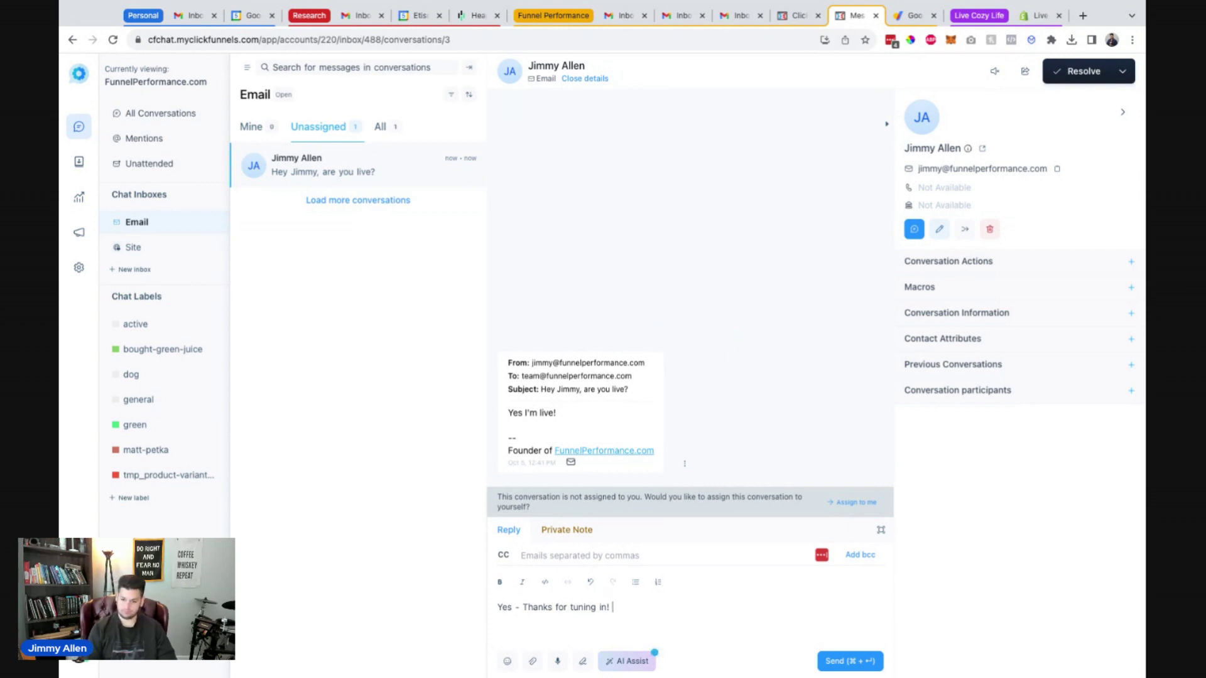
pyautogui.write('Subscribe!')
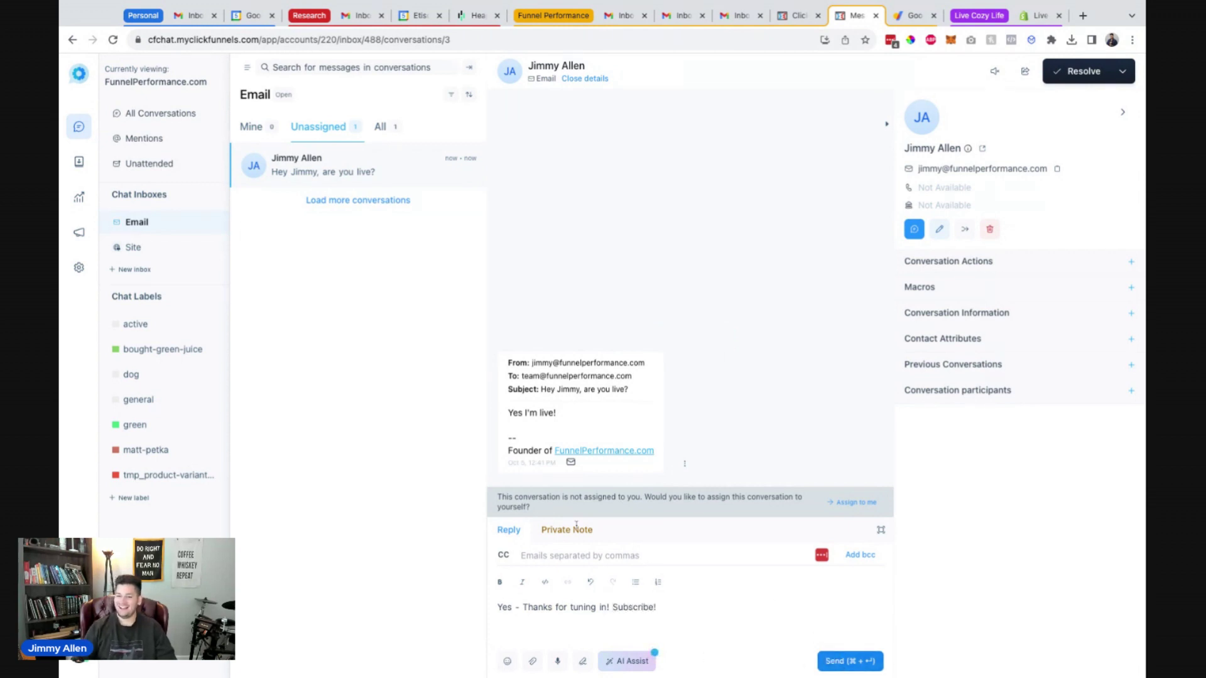
pyautogui.press('Return')
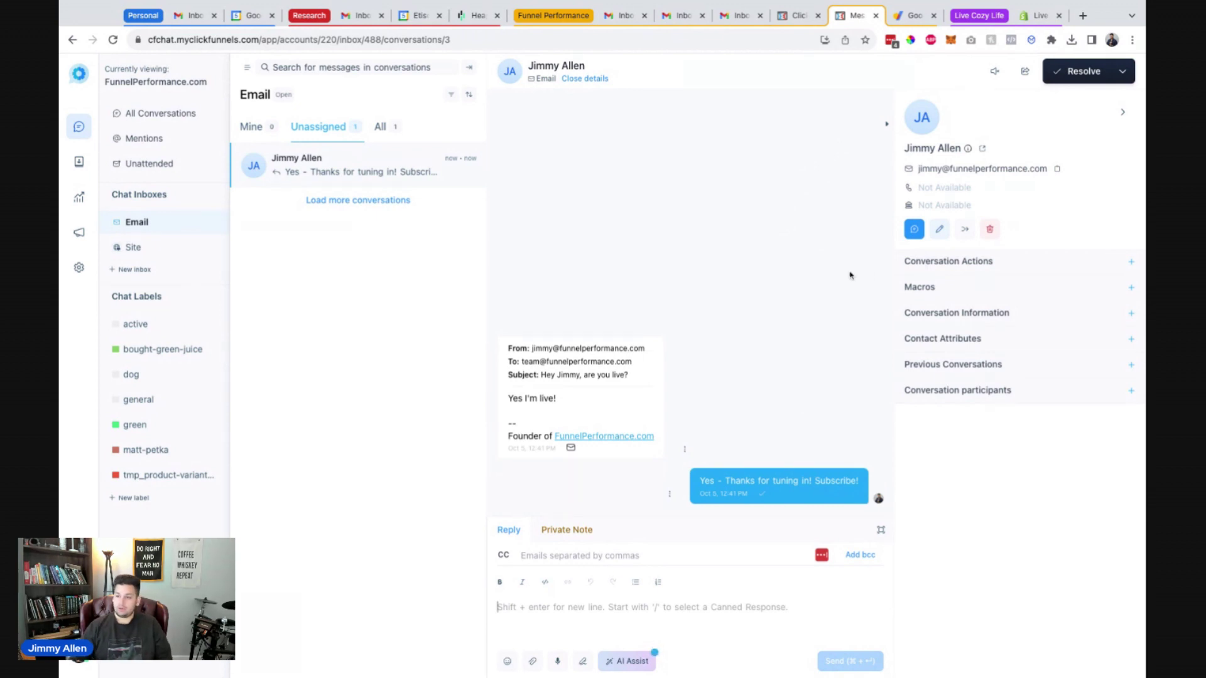
# Browse the Conversation Actions, Macros and Conversation Information panels, then resolve the test conversation.
pyautogui.click(1128, 264)
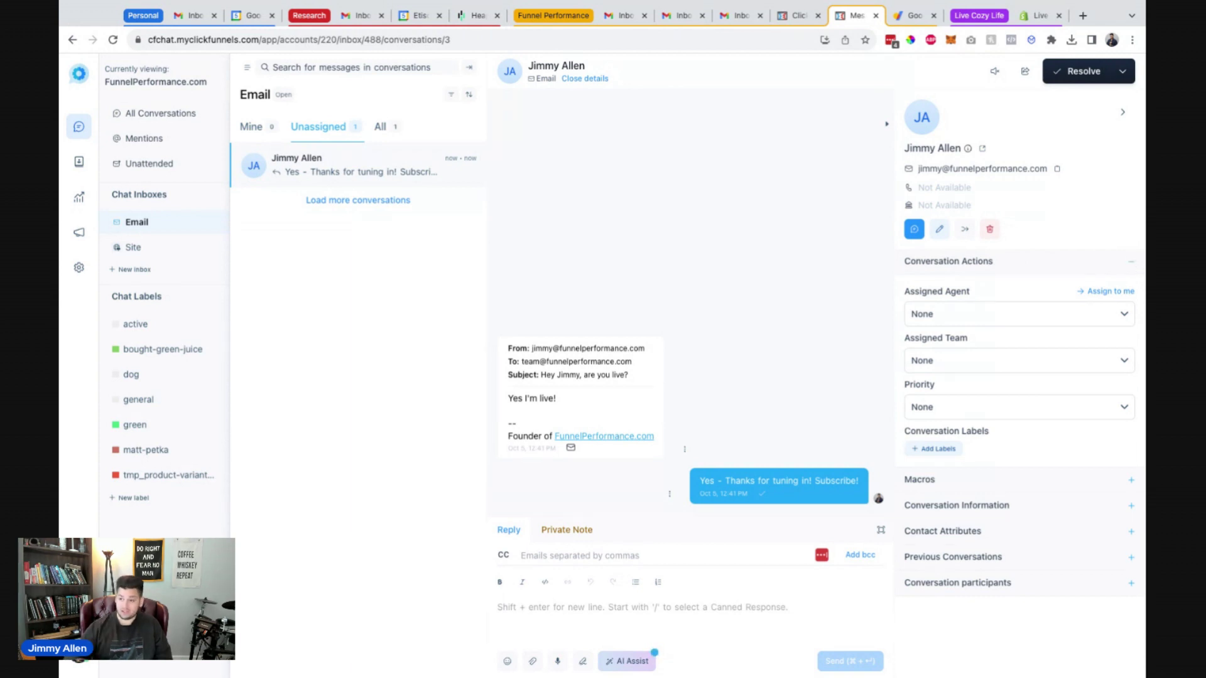
pyautogui.click(1131, 261)
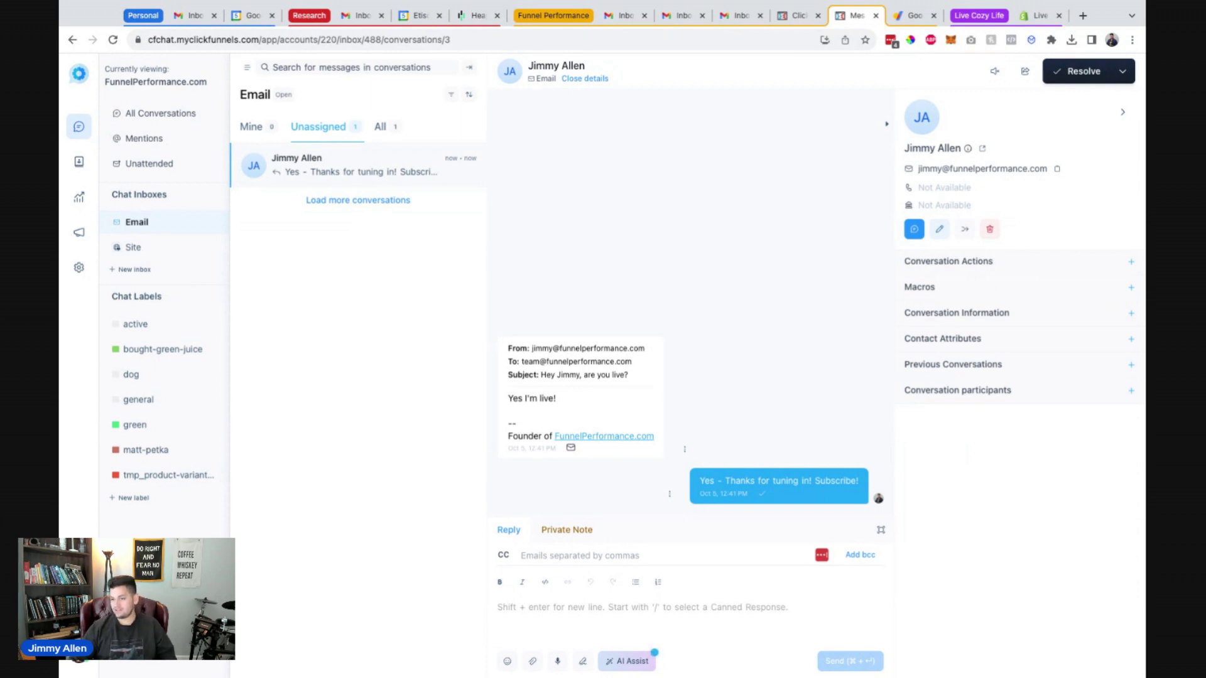
pyautogui.click(1128, 290)
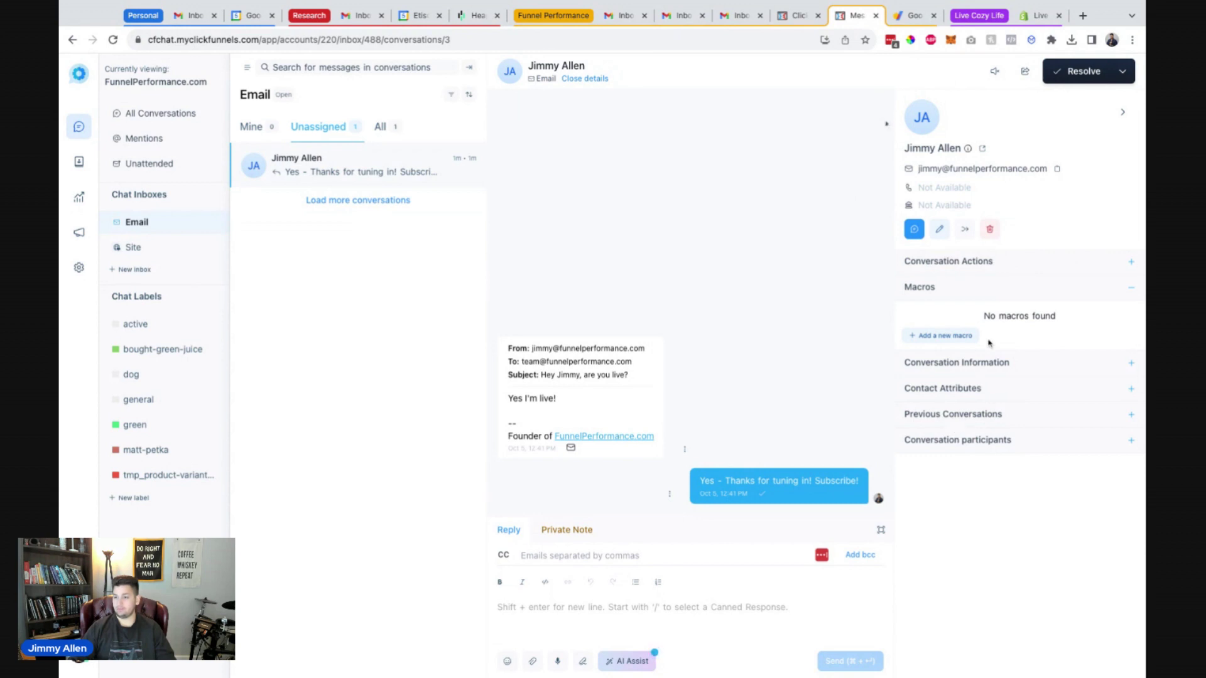
pyautogui.click(1136, 291)
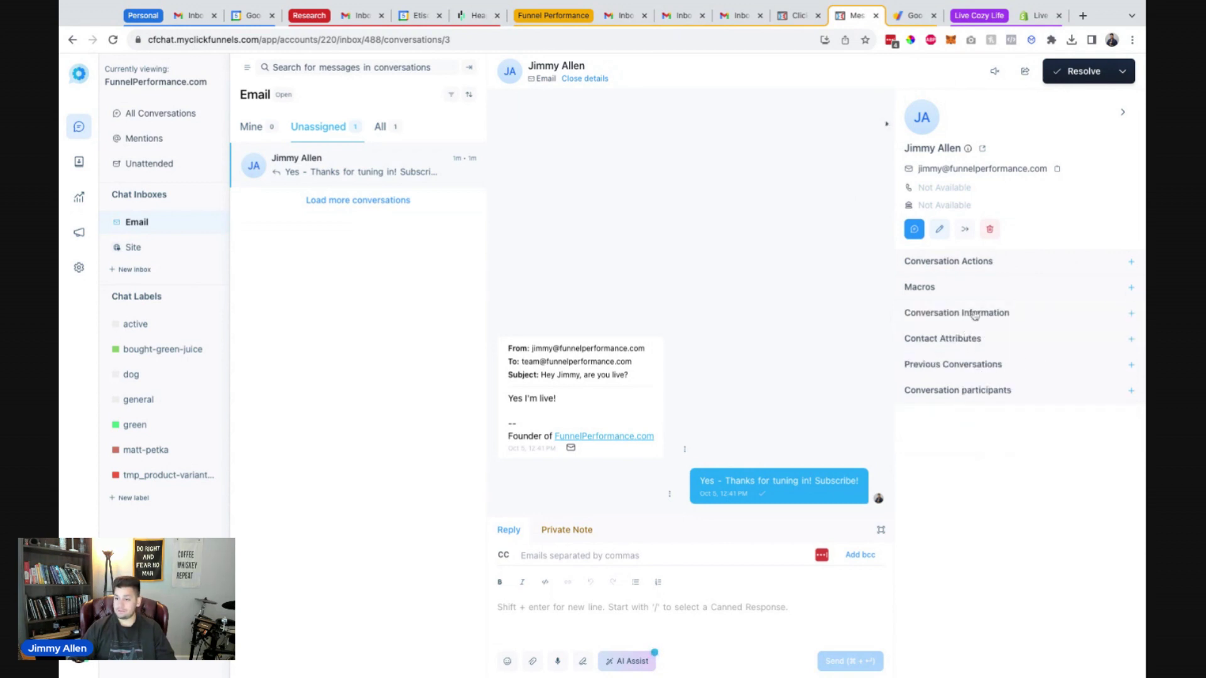
pyautogui.click(1130, 313)
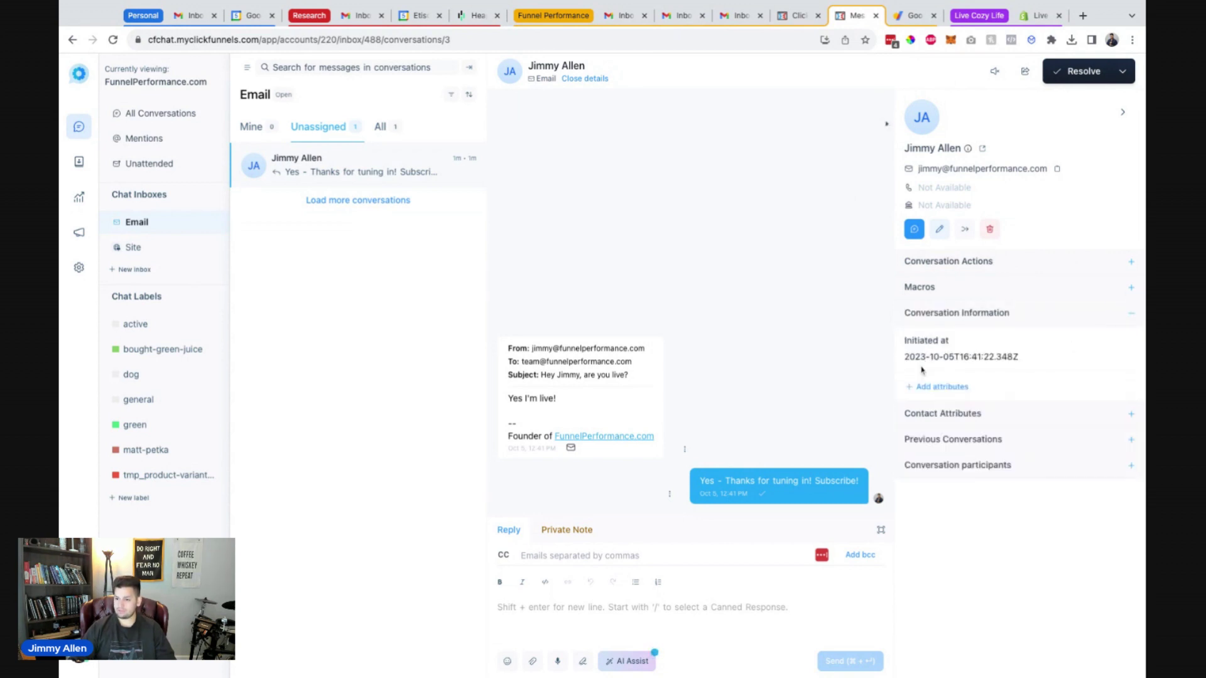
pyautogui.click(951, 384)
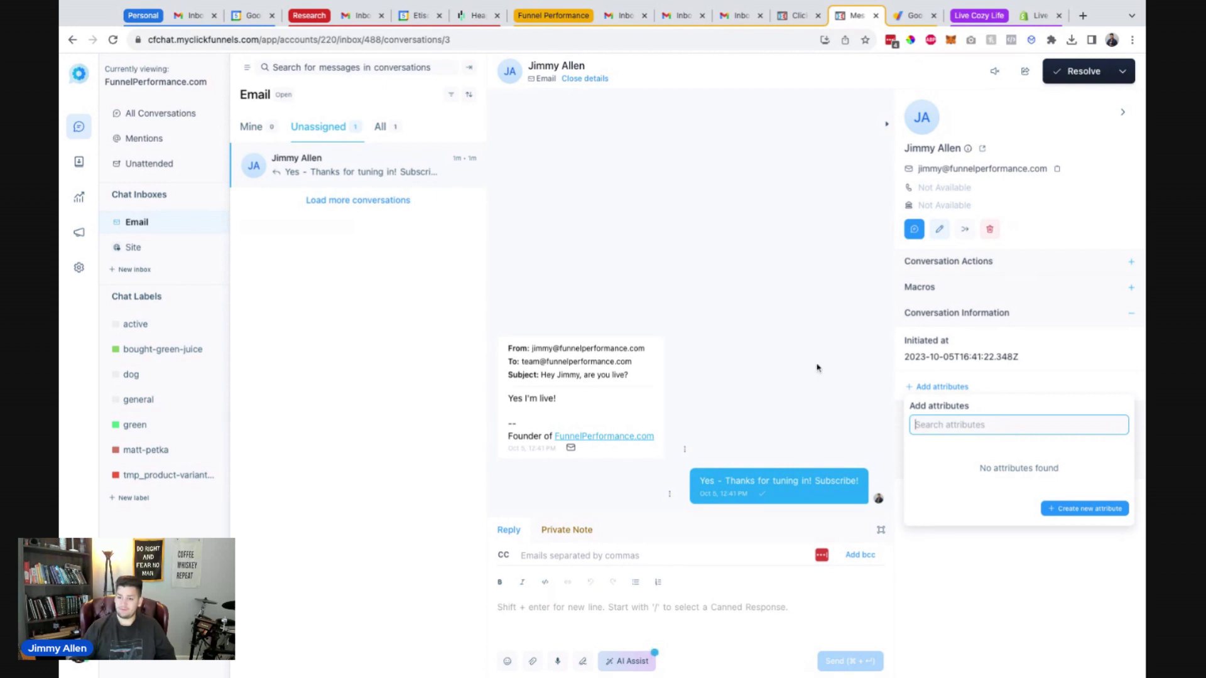
pyautogui.click(980, 553)
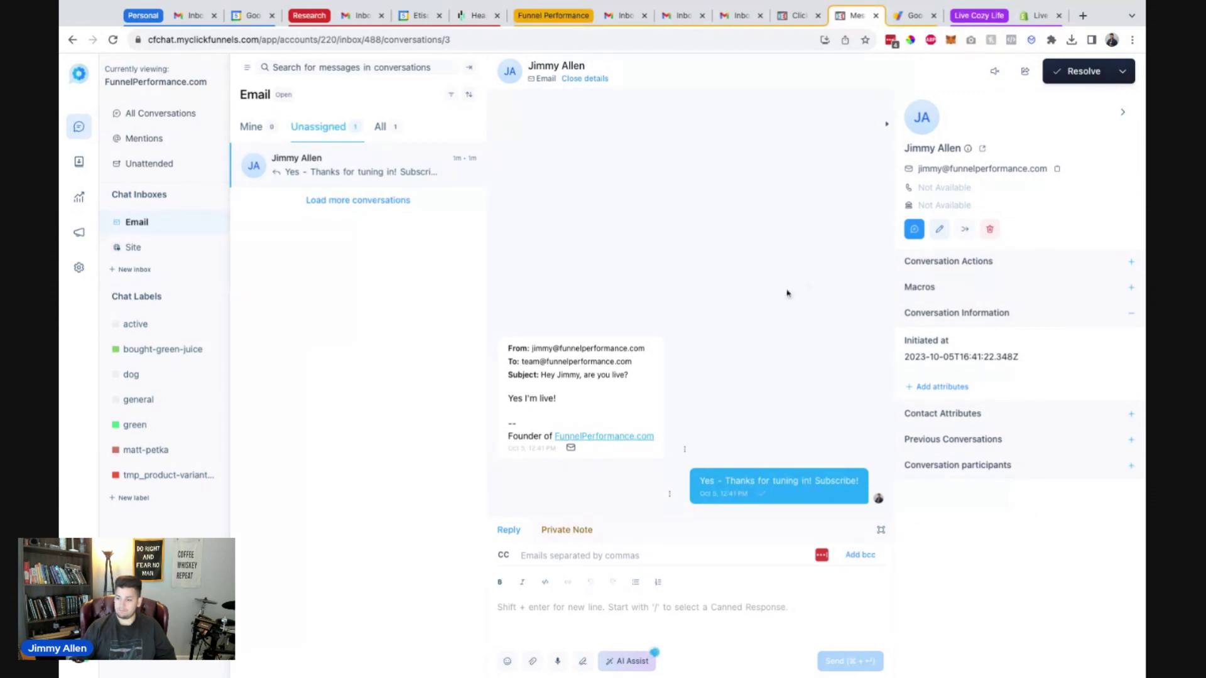
pyautogui.click(1131, 314)
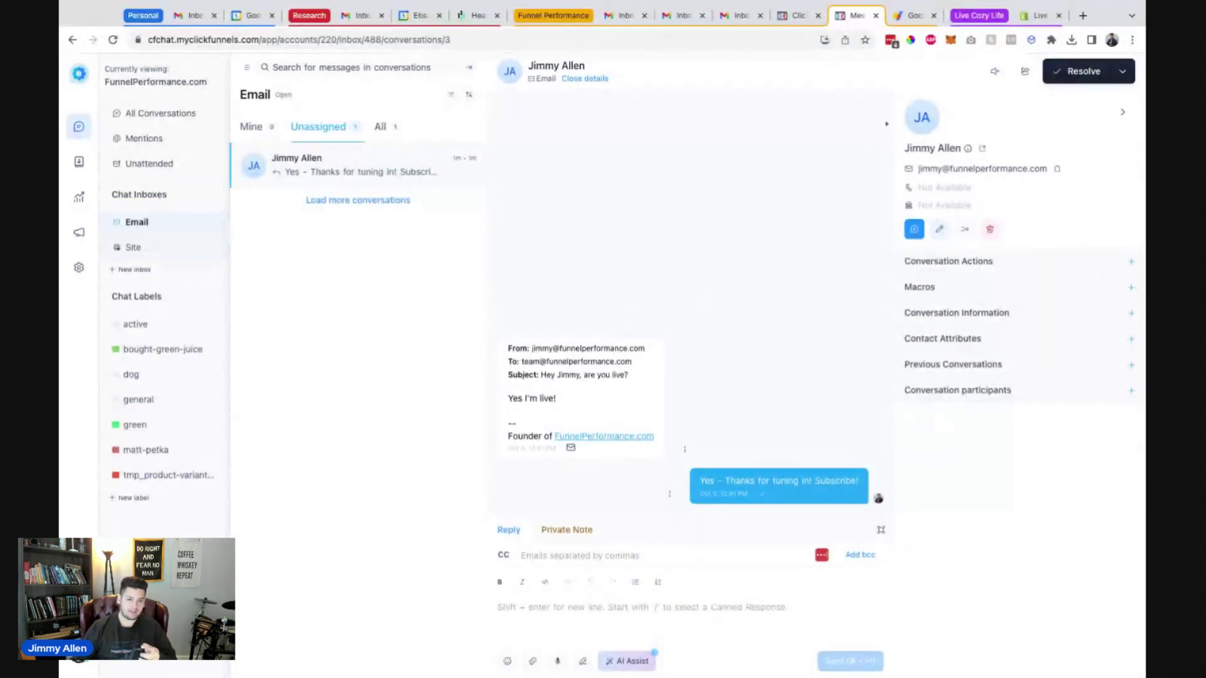
pyautogui.click(1075, 71)
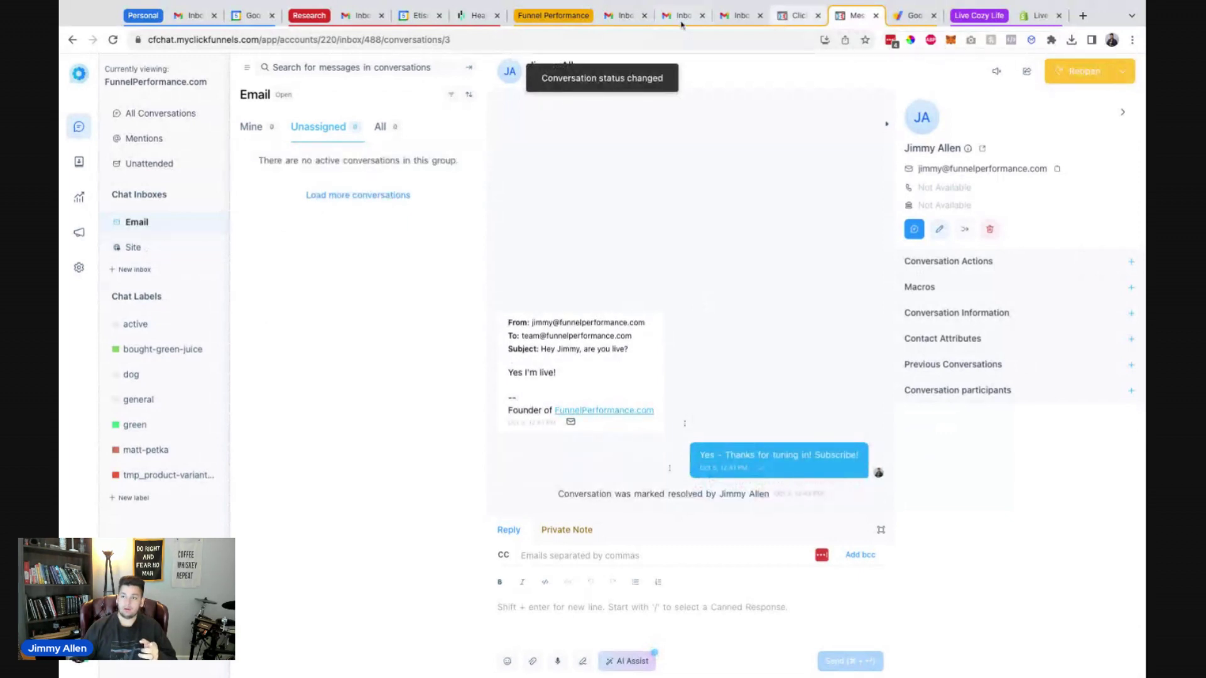
# Open the test thread in Gmail and inspect the reply's sender and reply-to headers.
pyautogui.click(622, 19)
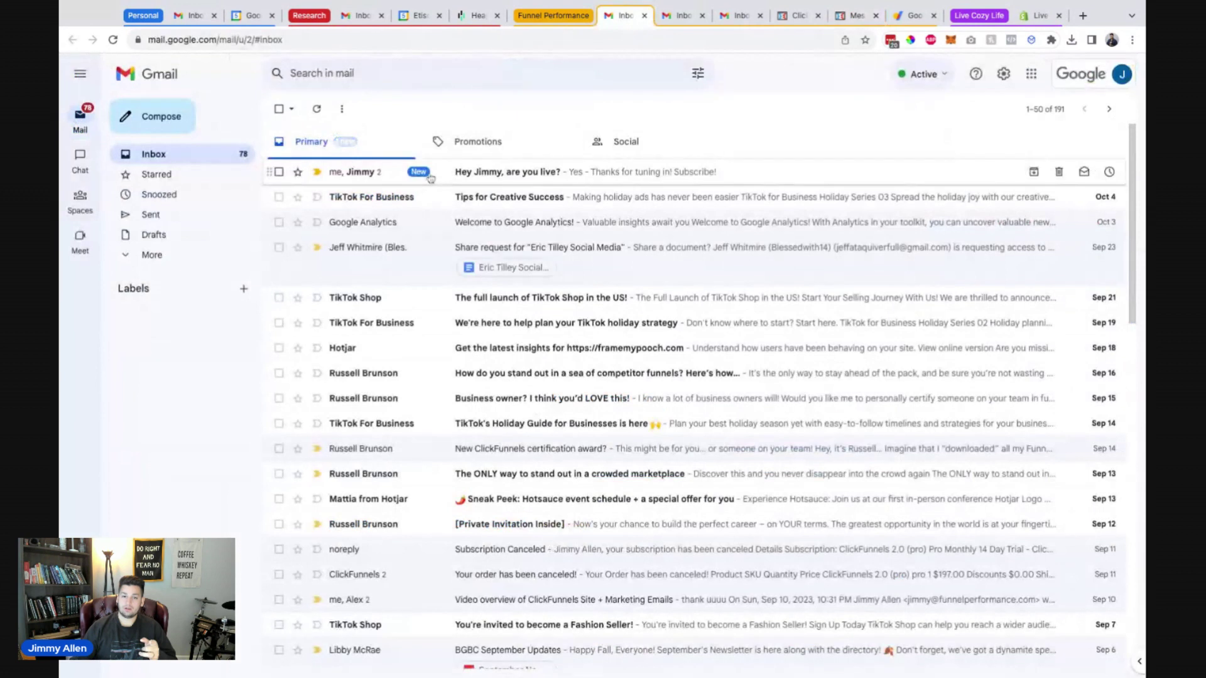
pyautogui.click(381, 174)
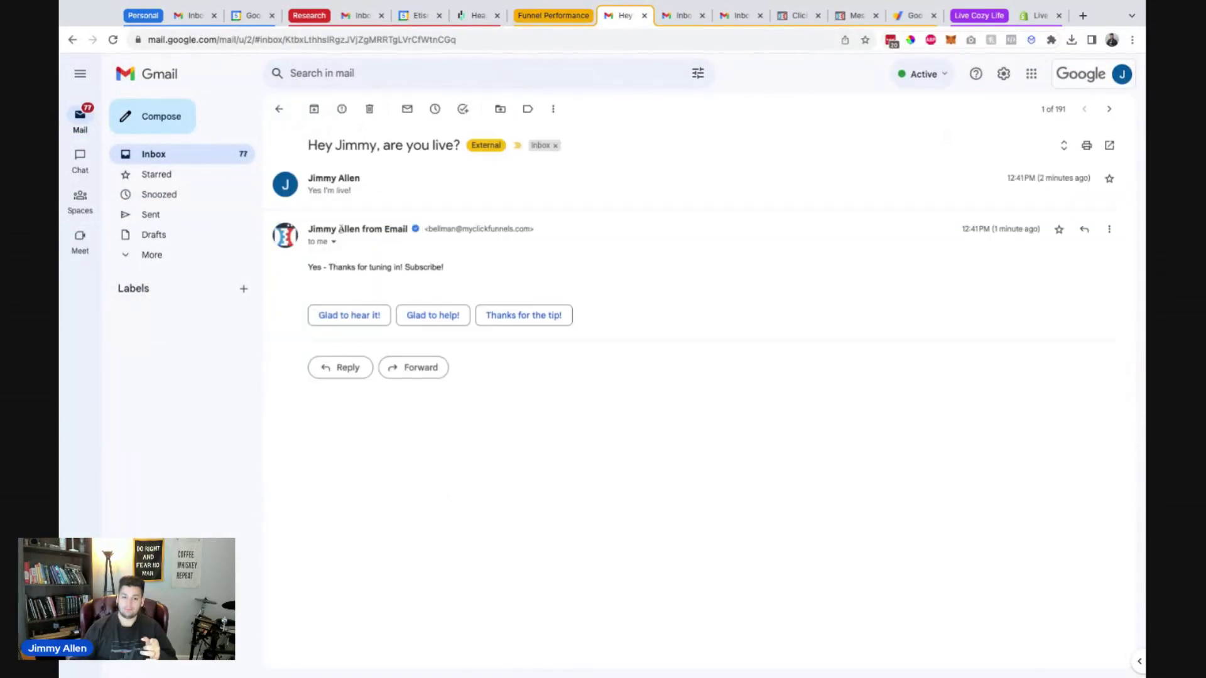
pyautogui.moveTo(407, 231)
pyautogui.click(334, 242)
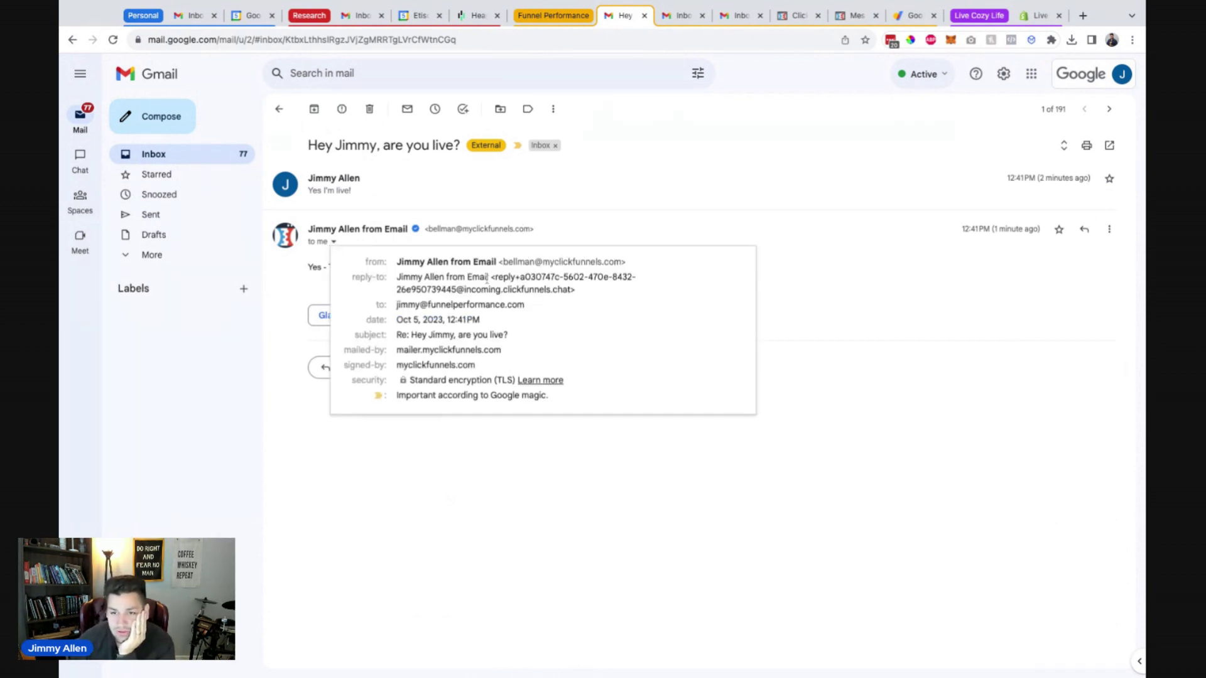
pyautogui.moveTo(504, 262); pyautogui.dragTo(622, 263)
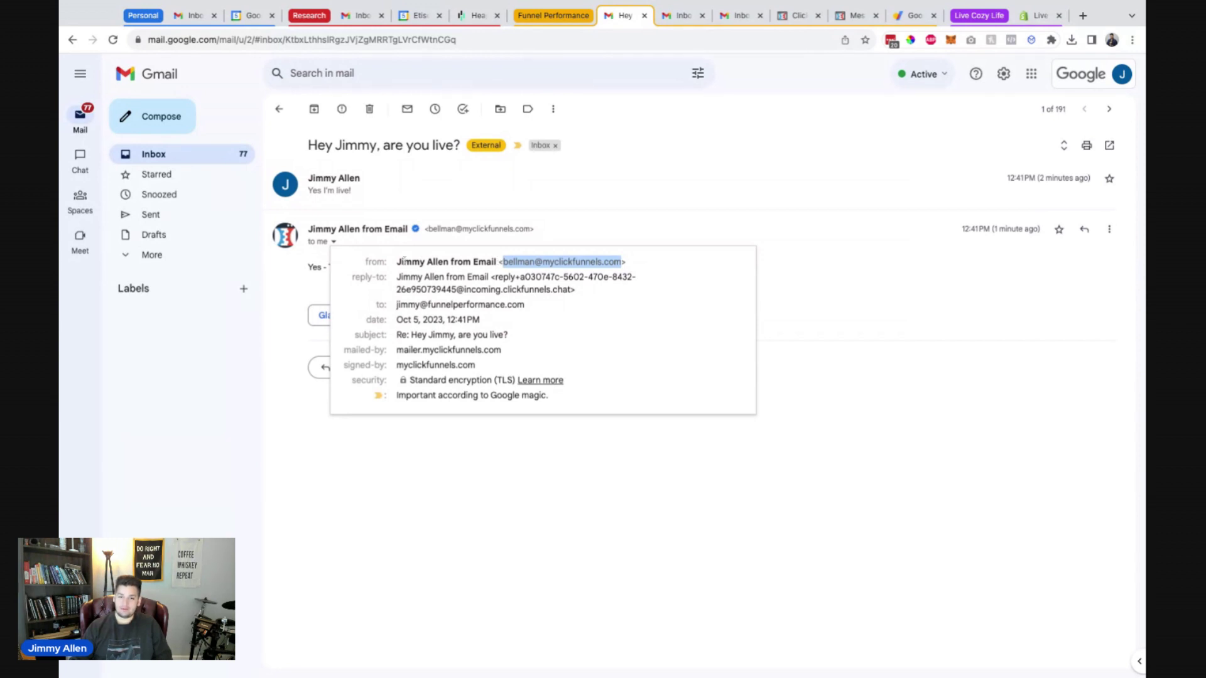
pyautogui.click(287, 302)
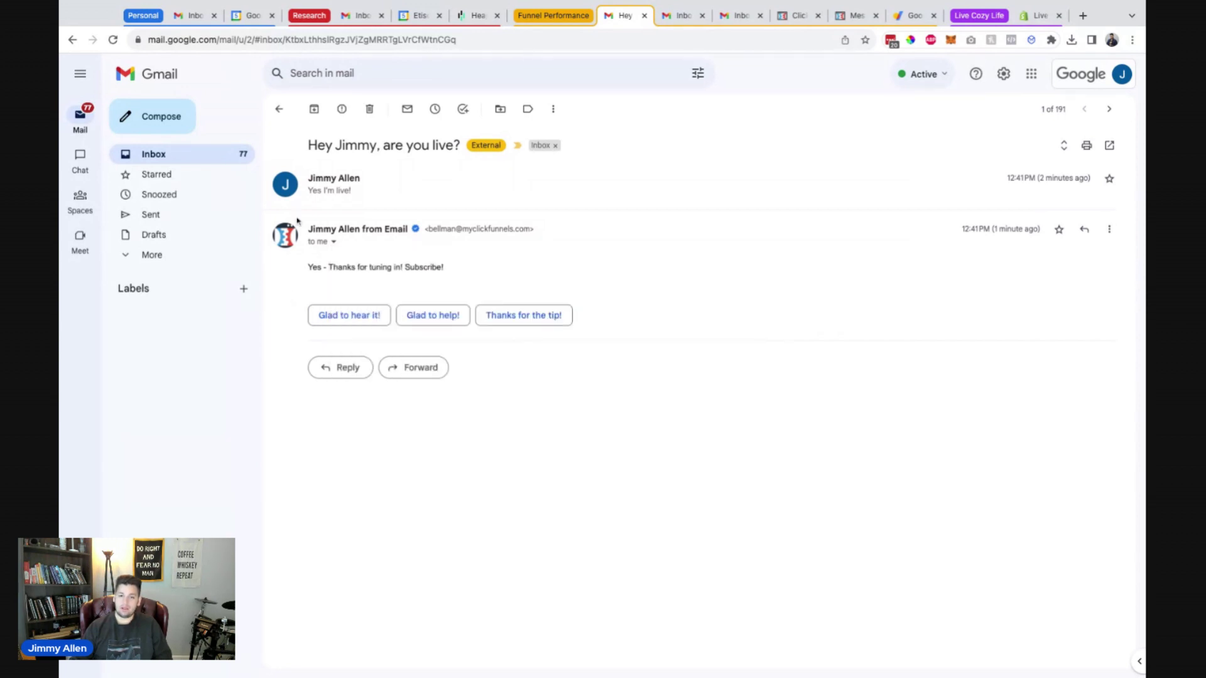
# Expand the original test message in the thread, then go back to MessageHub.
pyautogui.click(332, 196)
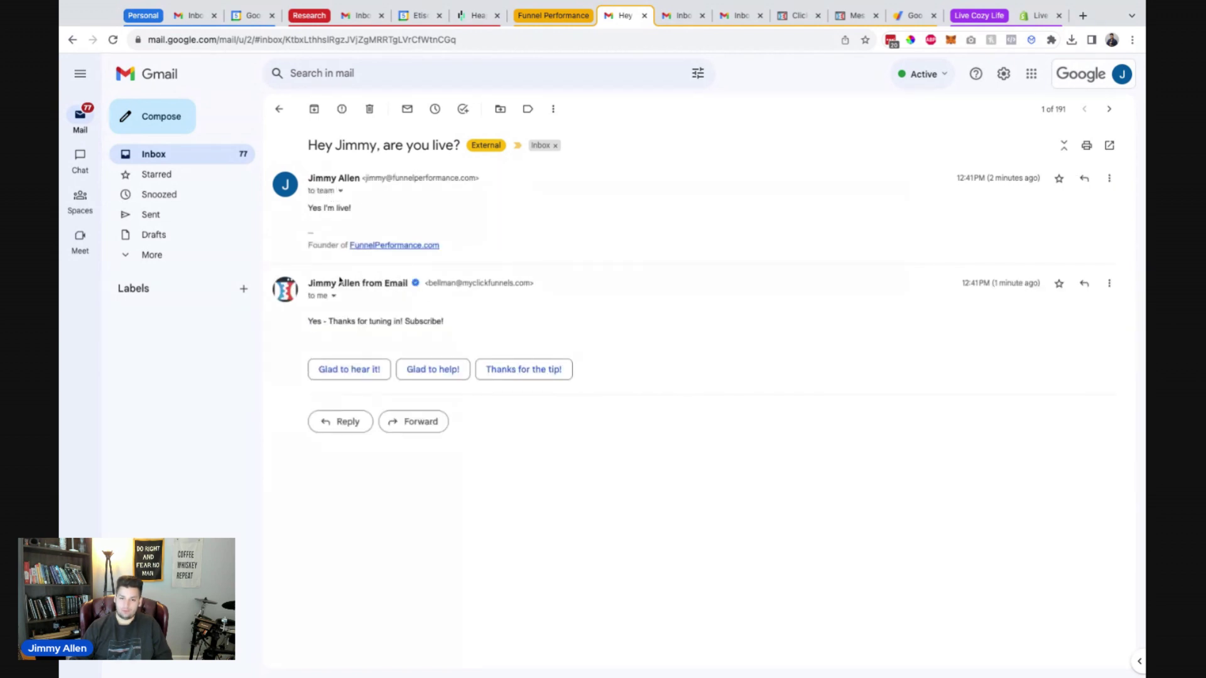
pyautogui.moveTo(369, 284)
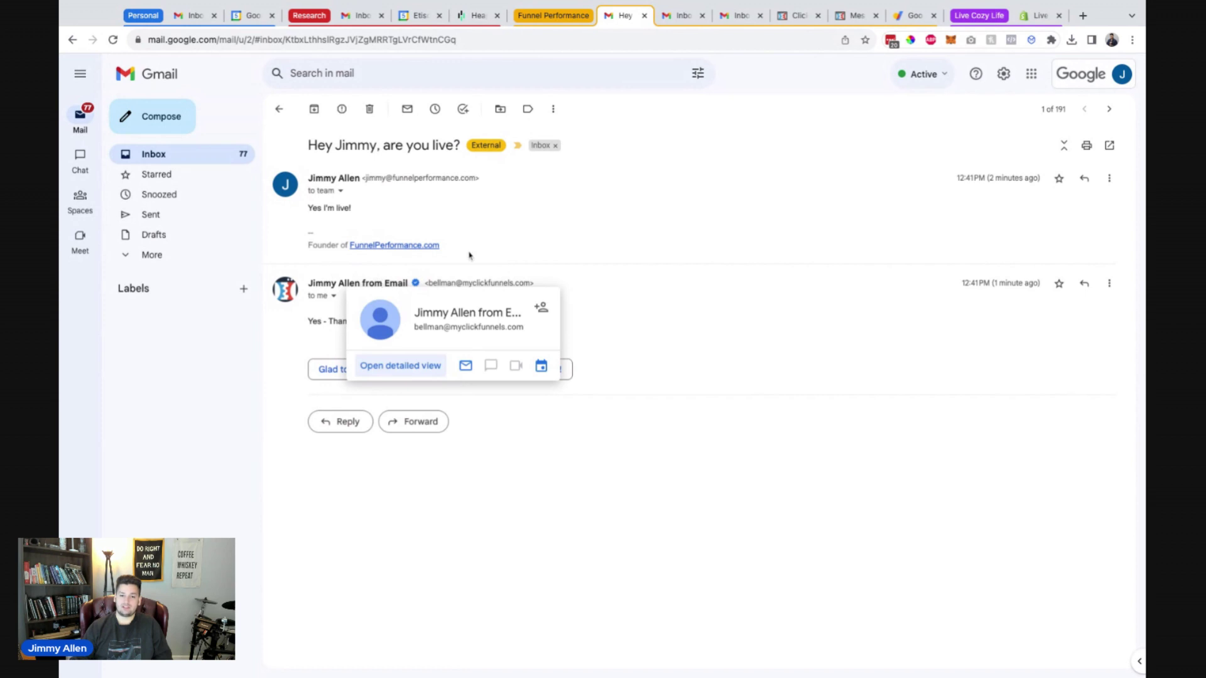
pyautogui.click(854, 15)
# Close the resolved conversation and look through Chat Settings and the Email inbox.
pyautogui.click(147, 223)
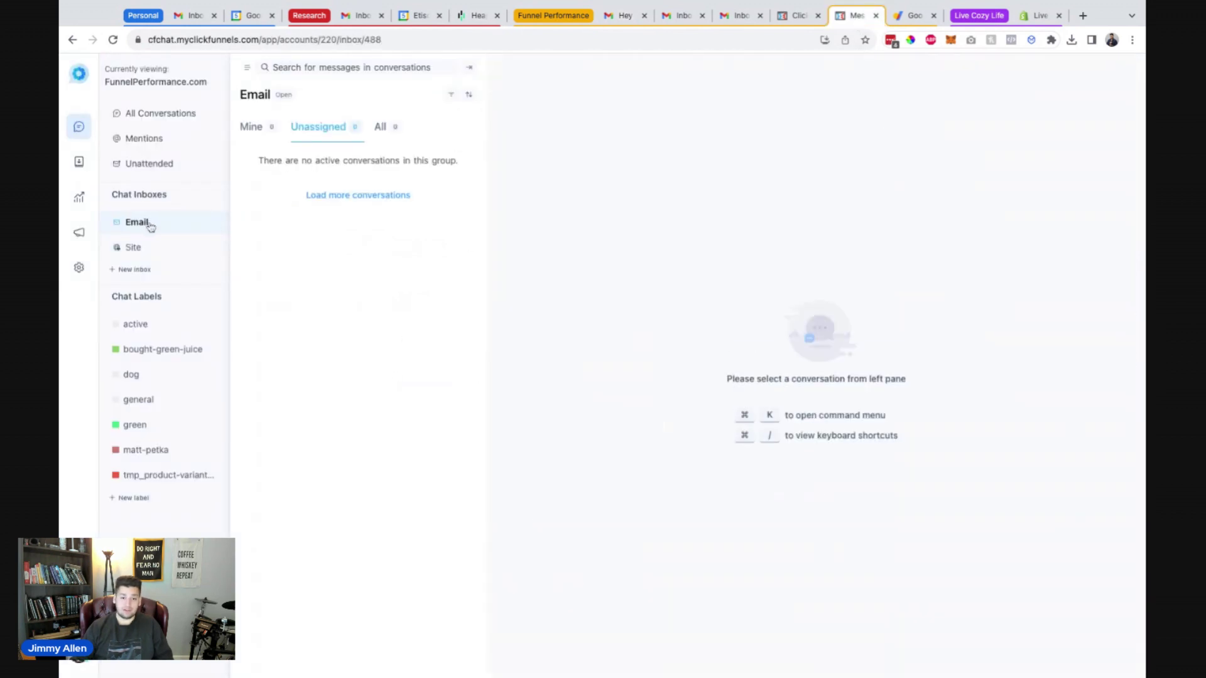
pyautogui.click(79, 269)
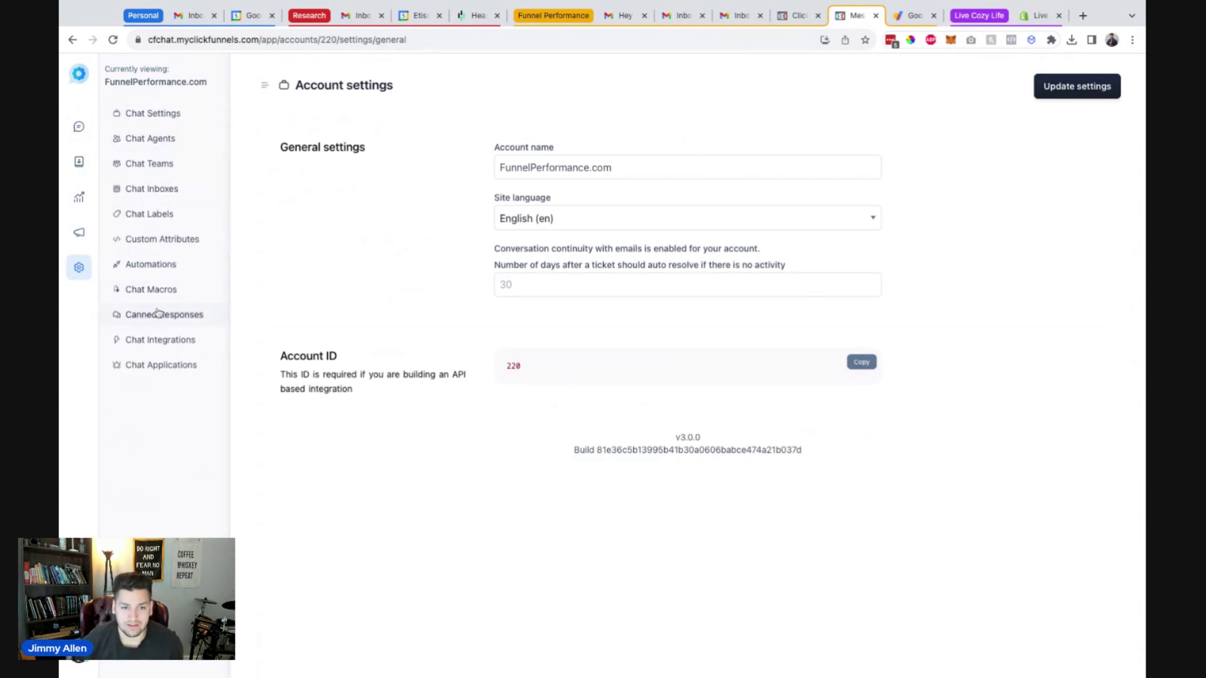
pyautogui.click(79, 126)
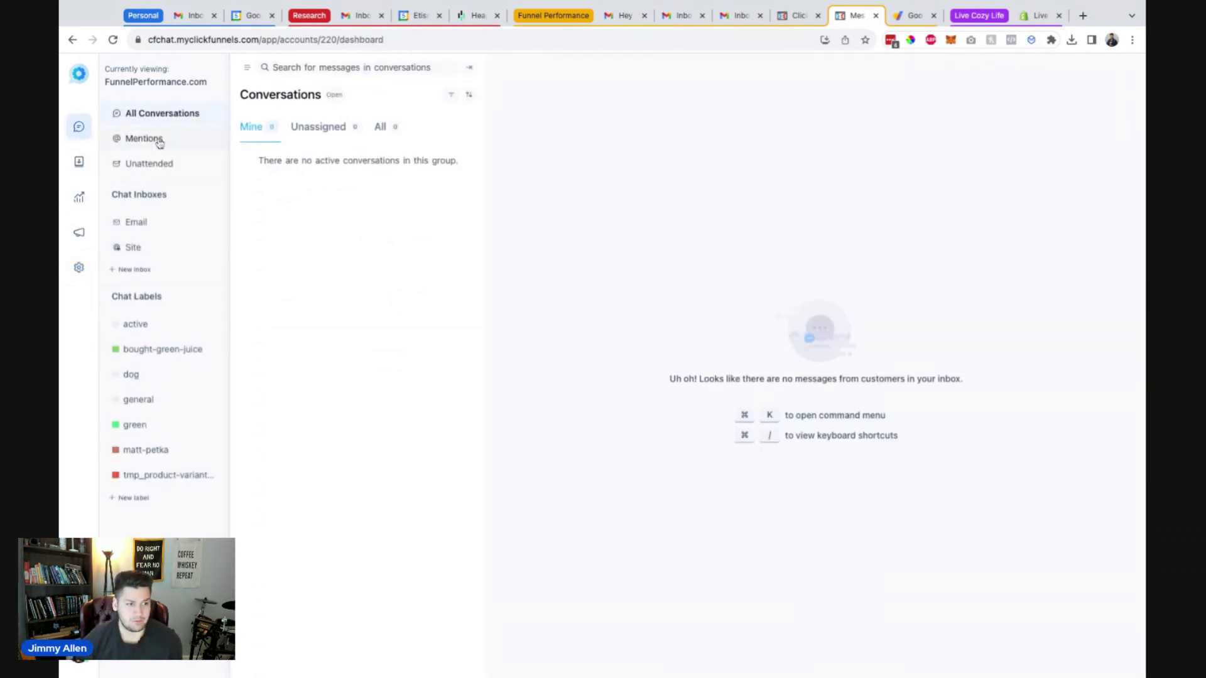
pyautogui.click(165, 229)
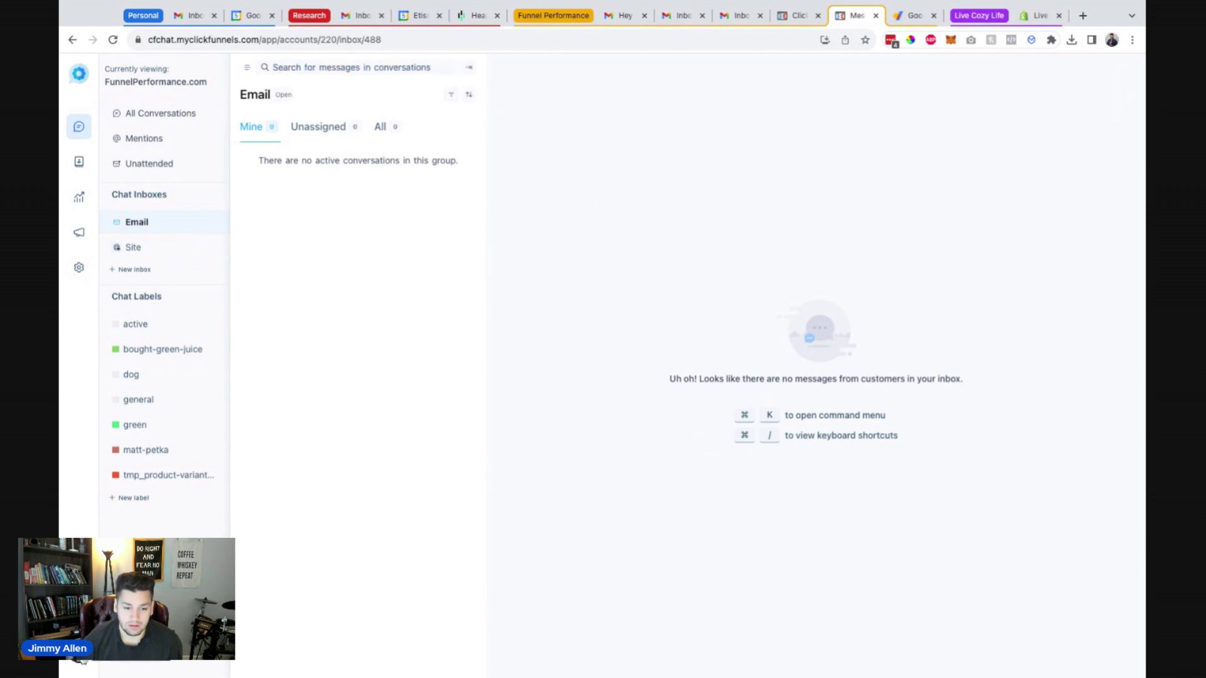
# Review the Profile Settings notification options, then return to the Conversations dashboard.
pyautogui.click(79, 657)
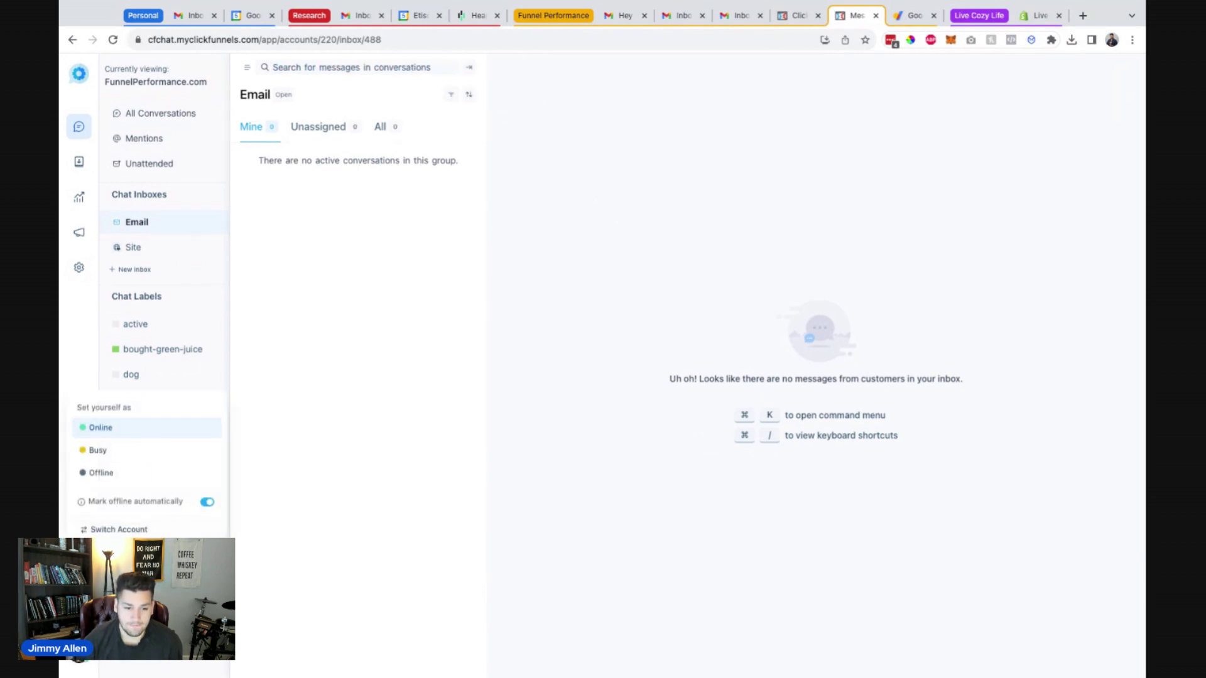
pyautogui.click(113, 586)
pyautogui.scroll(-4, 331, 390)
pyautogui.scroll(-10, 331, 390)
pyautogui.scroll(-2, 333, 388)
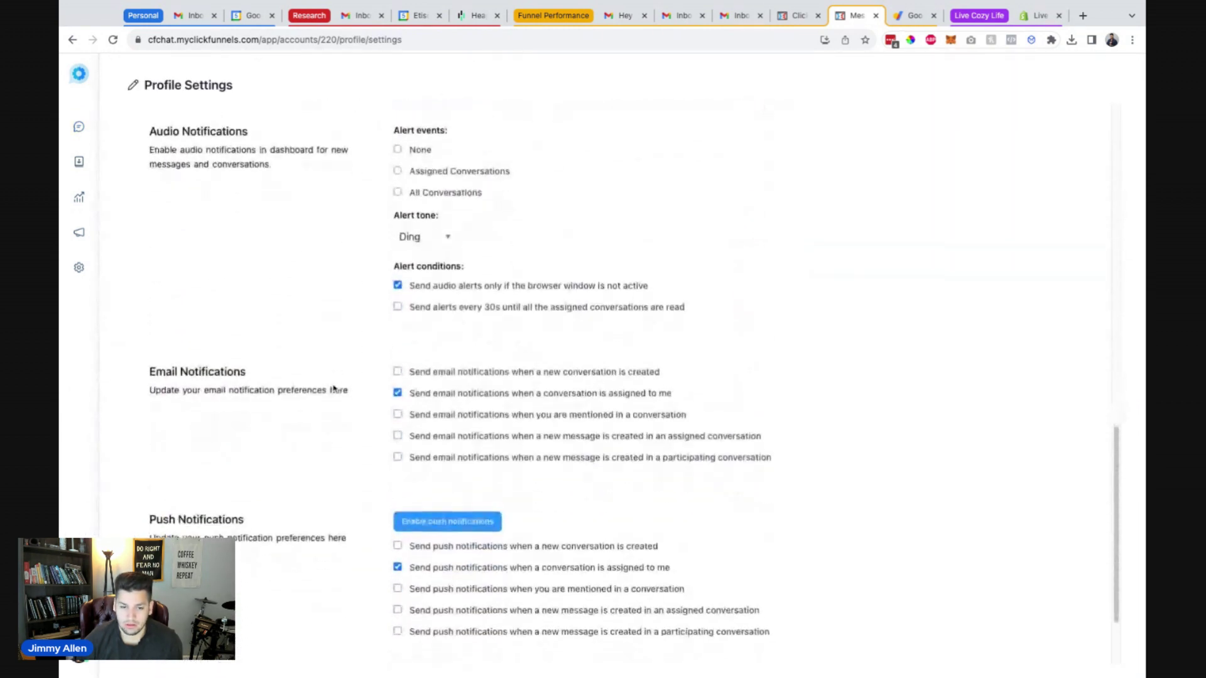
pyautogui.scroll(-2, 328, 408)
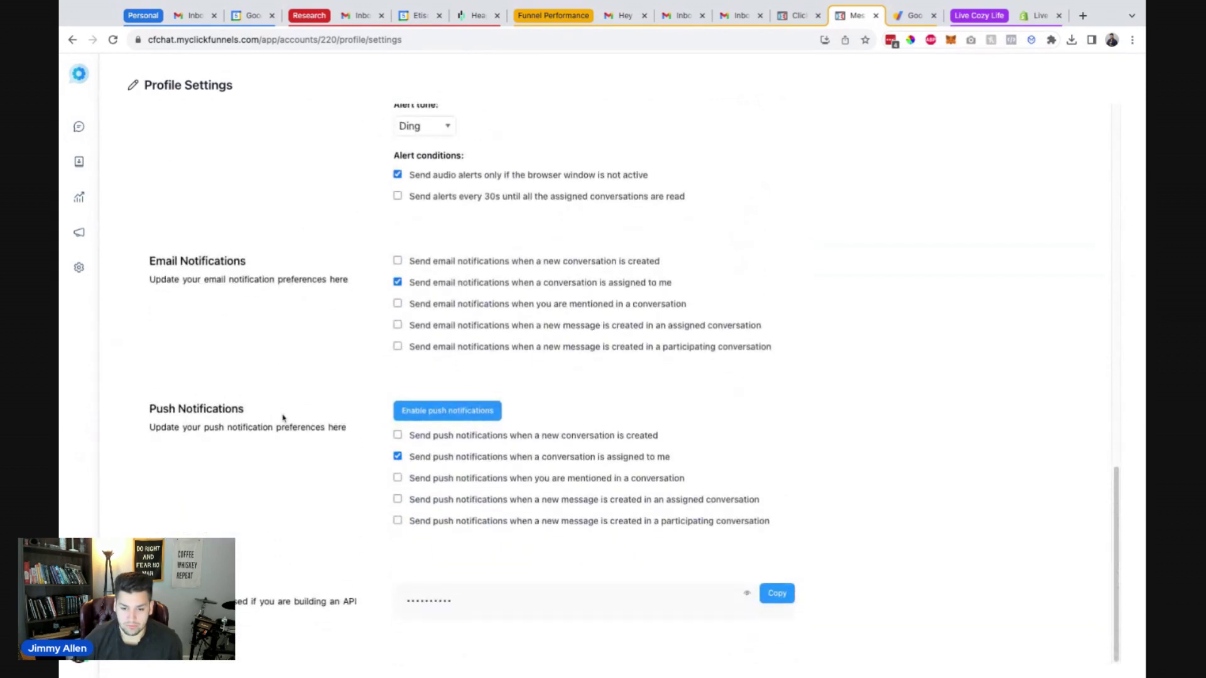
pyautogui.scroll(15, 282, 418)
pyautogui.click(80, 129)
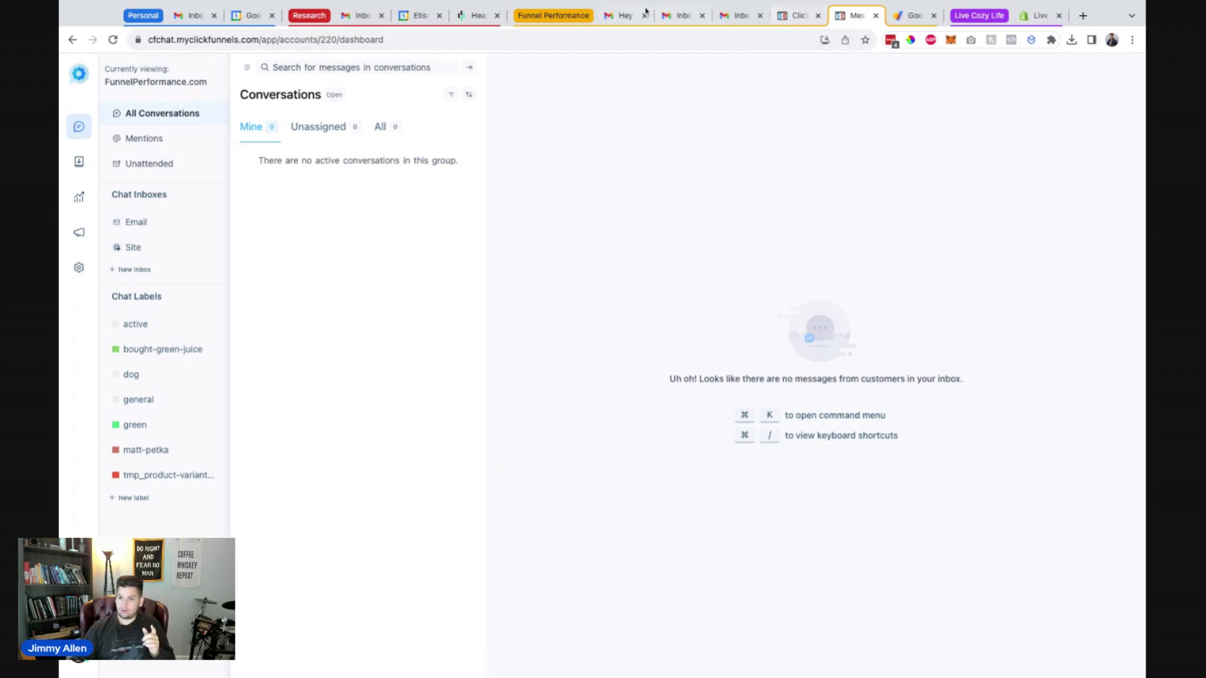
# Confirm in Gmail that the reply's sender address shows the verified check mark.
pyautogui.click(625, 15)
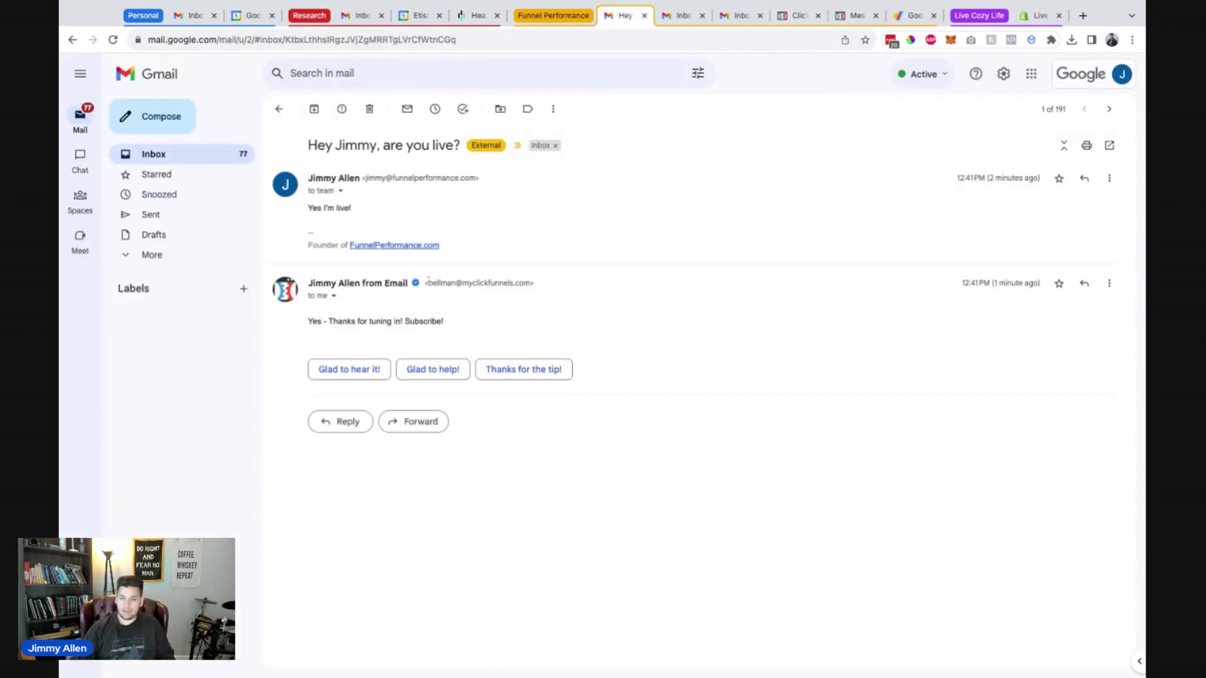
pyautogui.moveTo(429, 284); pyautogui.dragTo(524, 284)
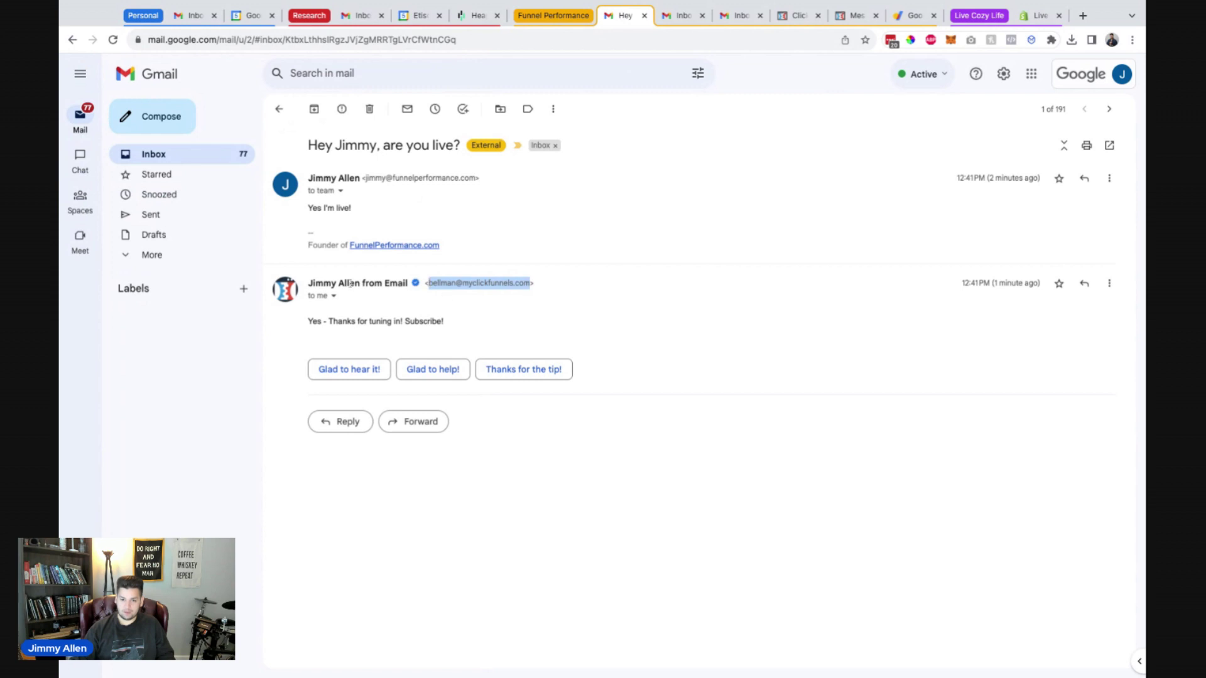
pyautogui.click(282, 339)
pyautogui.moveTo(415, 287)
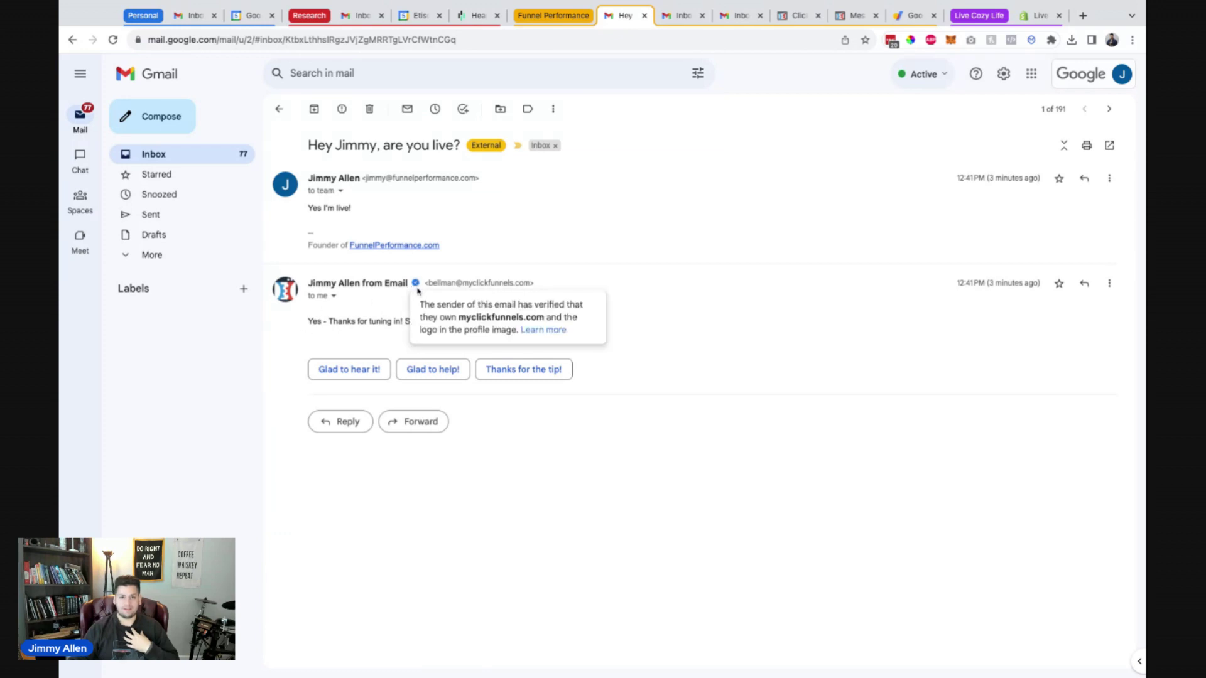
# Check the Site inbox, then review the Email inbox's All, Mine and Unassigned conversations to confirm none are open.
pyautogui.click(838, 16)
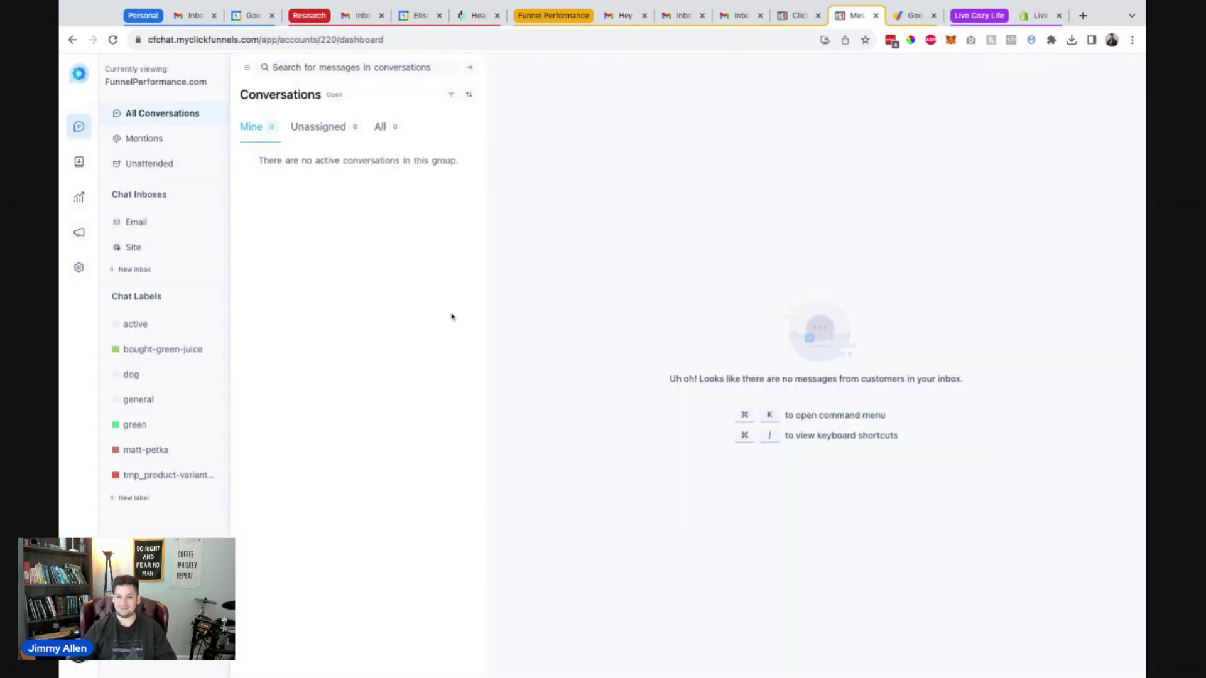
pyautogui.click(134, 247)
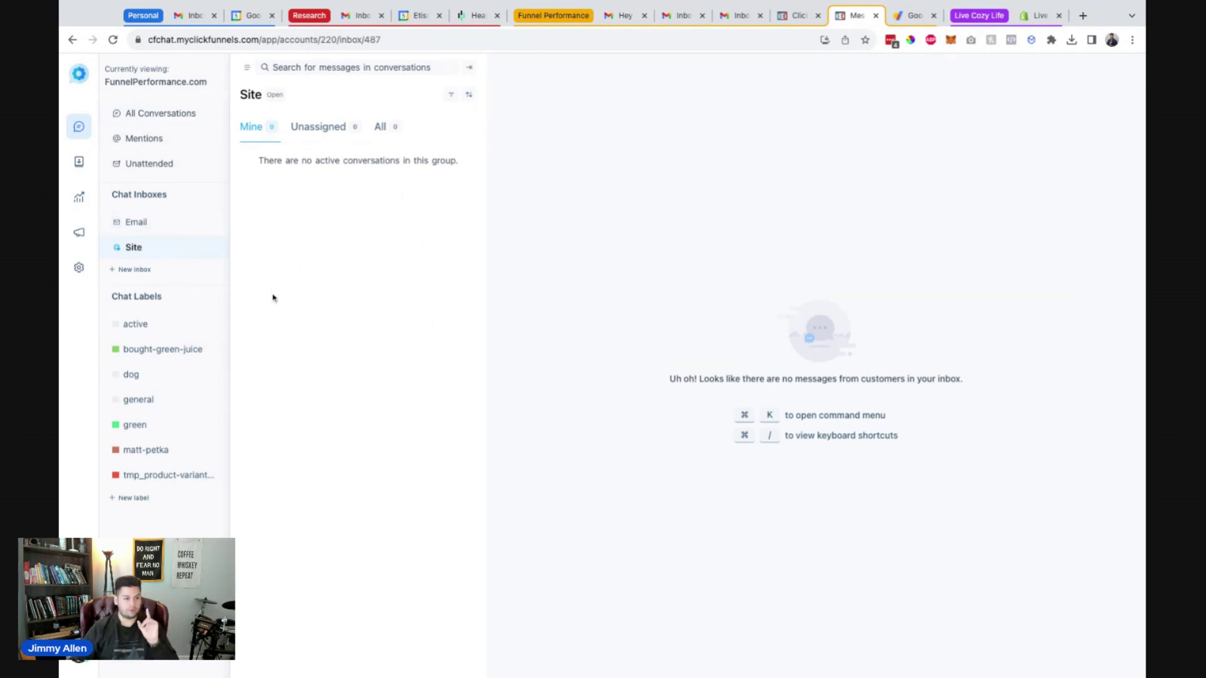
pyautogui.click(165, 227)
pyautogui.click(384, 130)
pyautogui.click(271, 131)
pyautogui.click(316, 137)
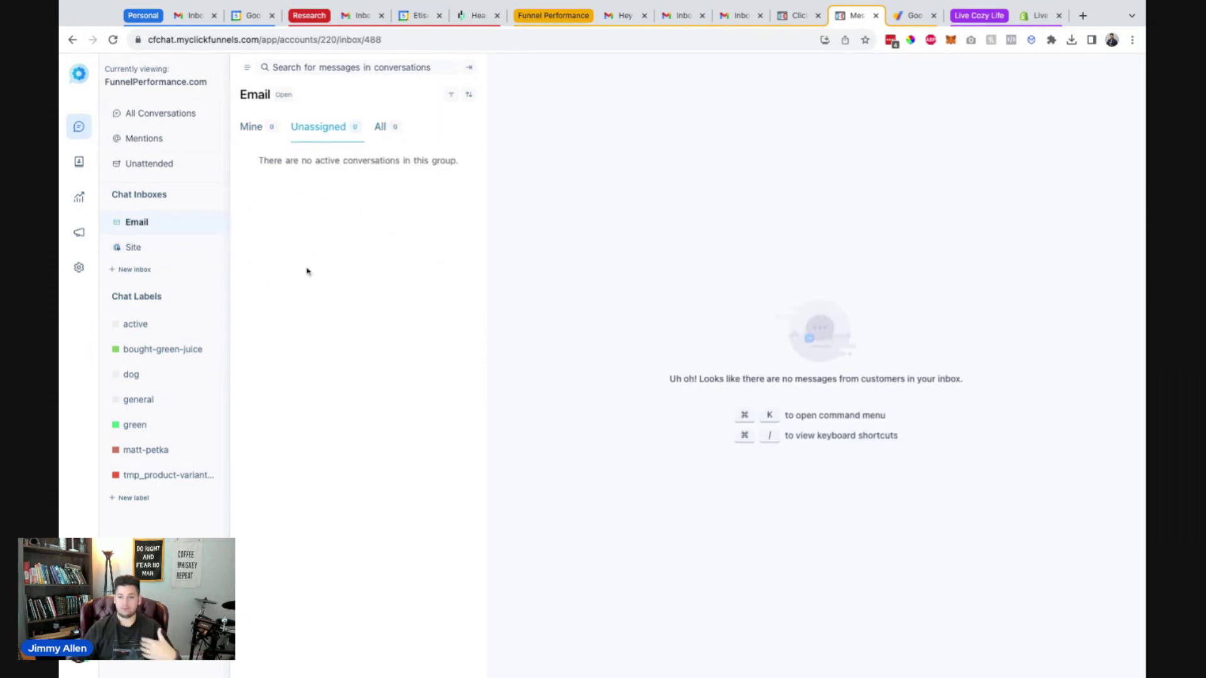